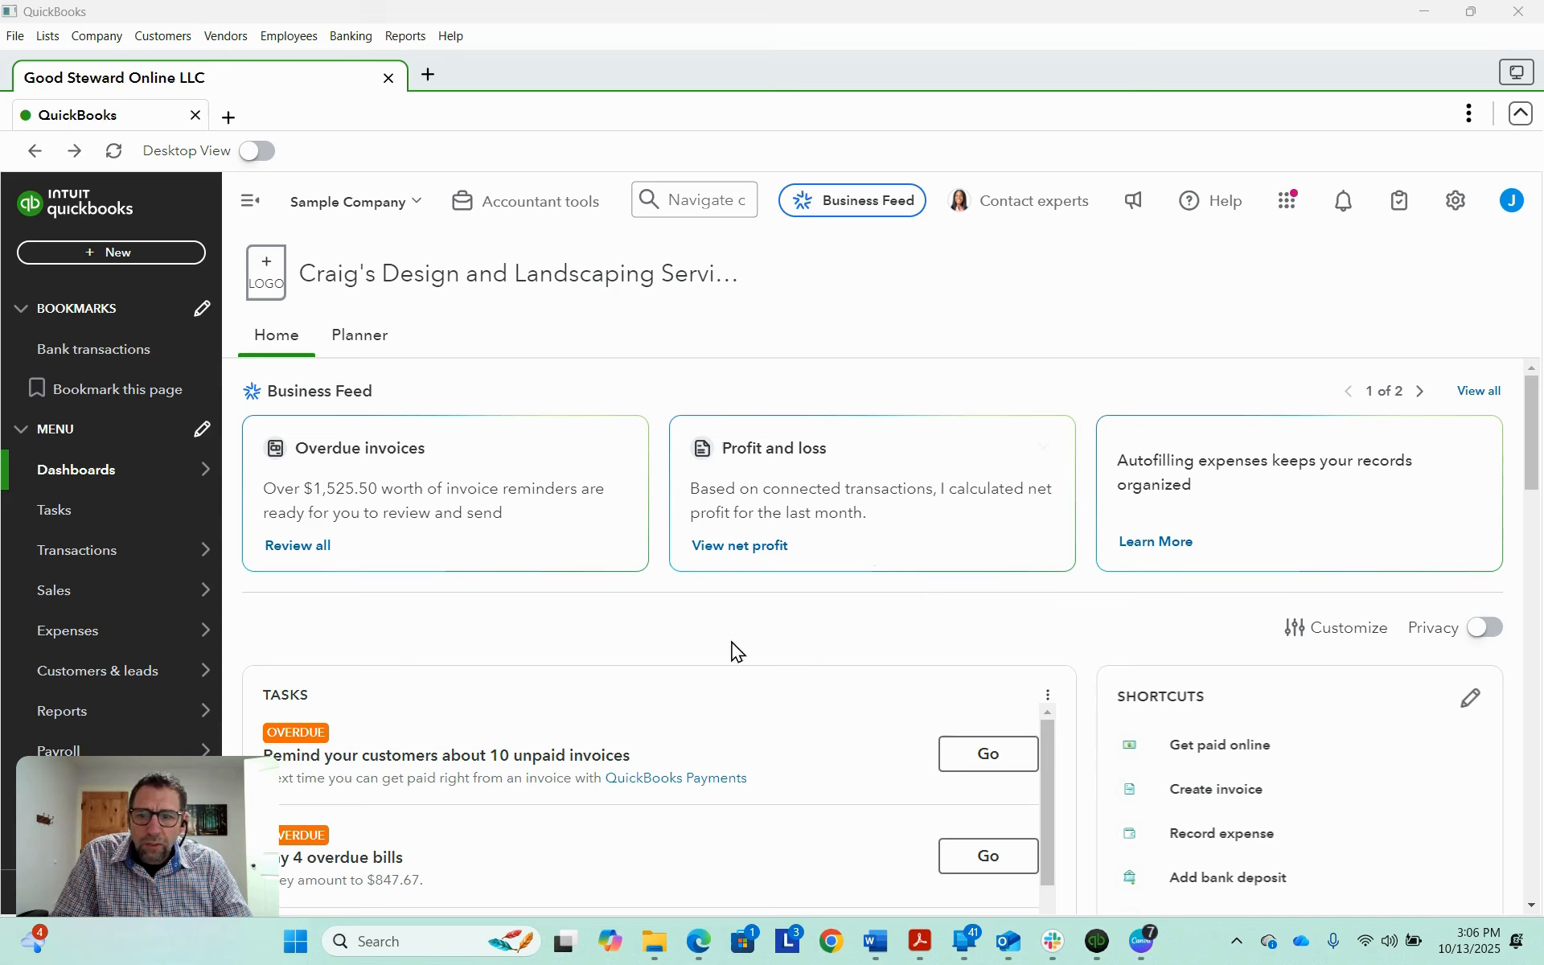
Go to the recurring payments page under Sales and open the sample recurring payment
{"action": "mouse_move", "coordinate": [123, 627]}
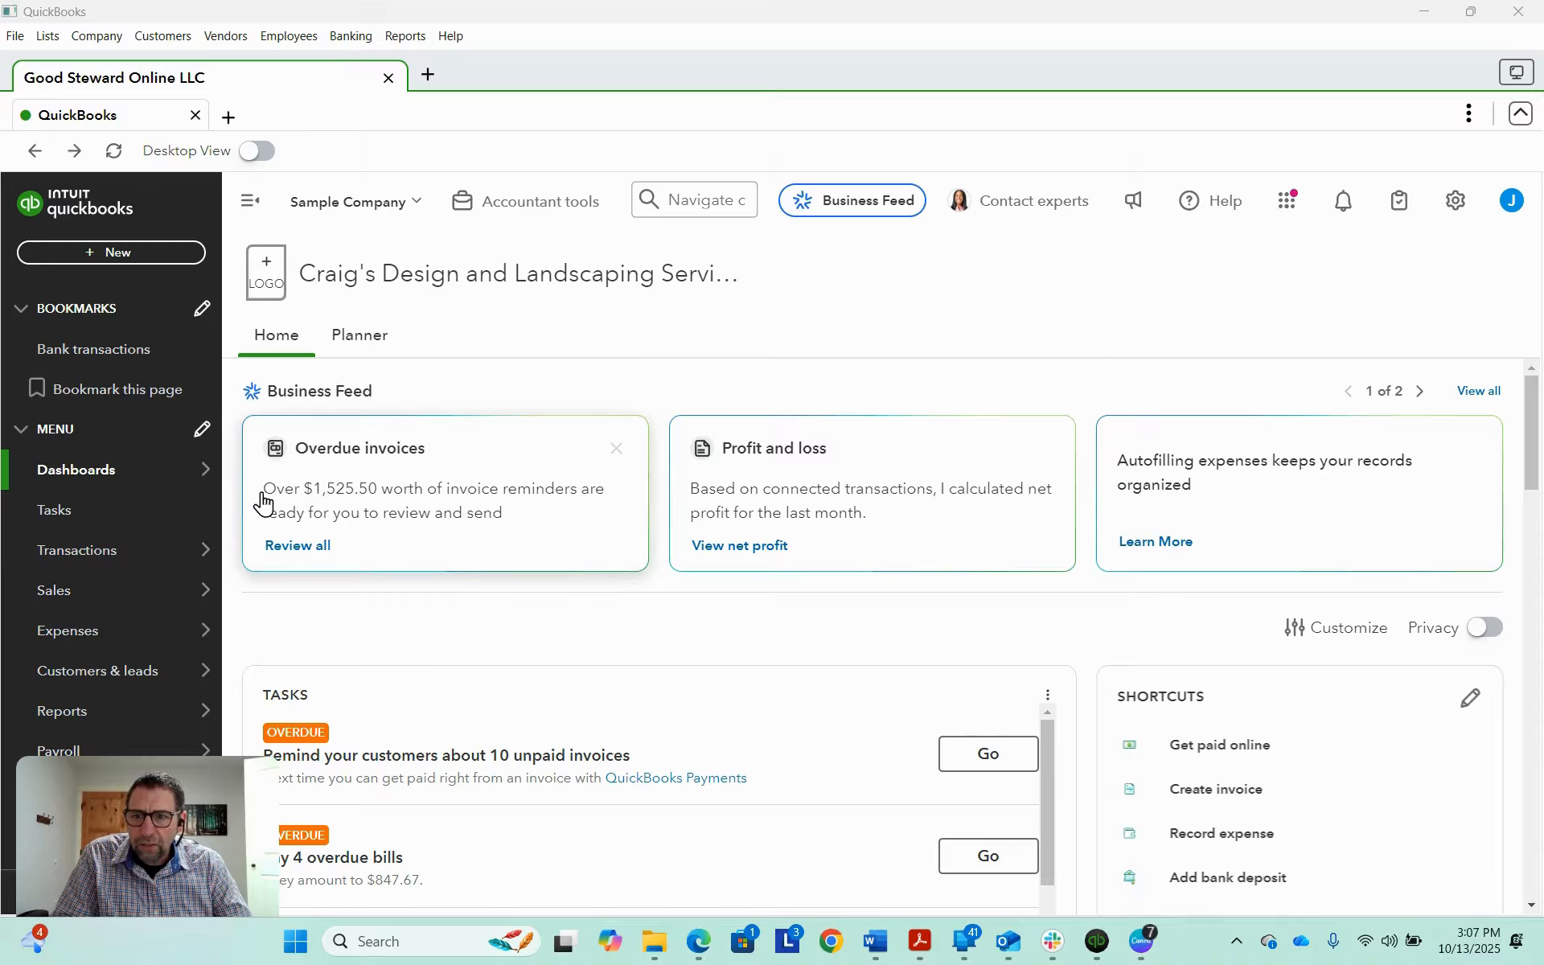
{"action": "left_click", "coordinate": [304, 476]}
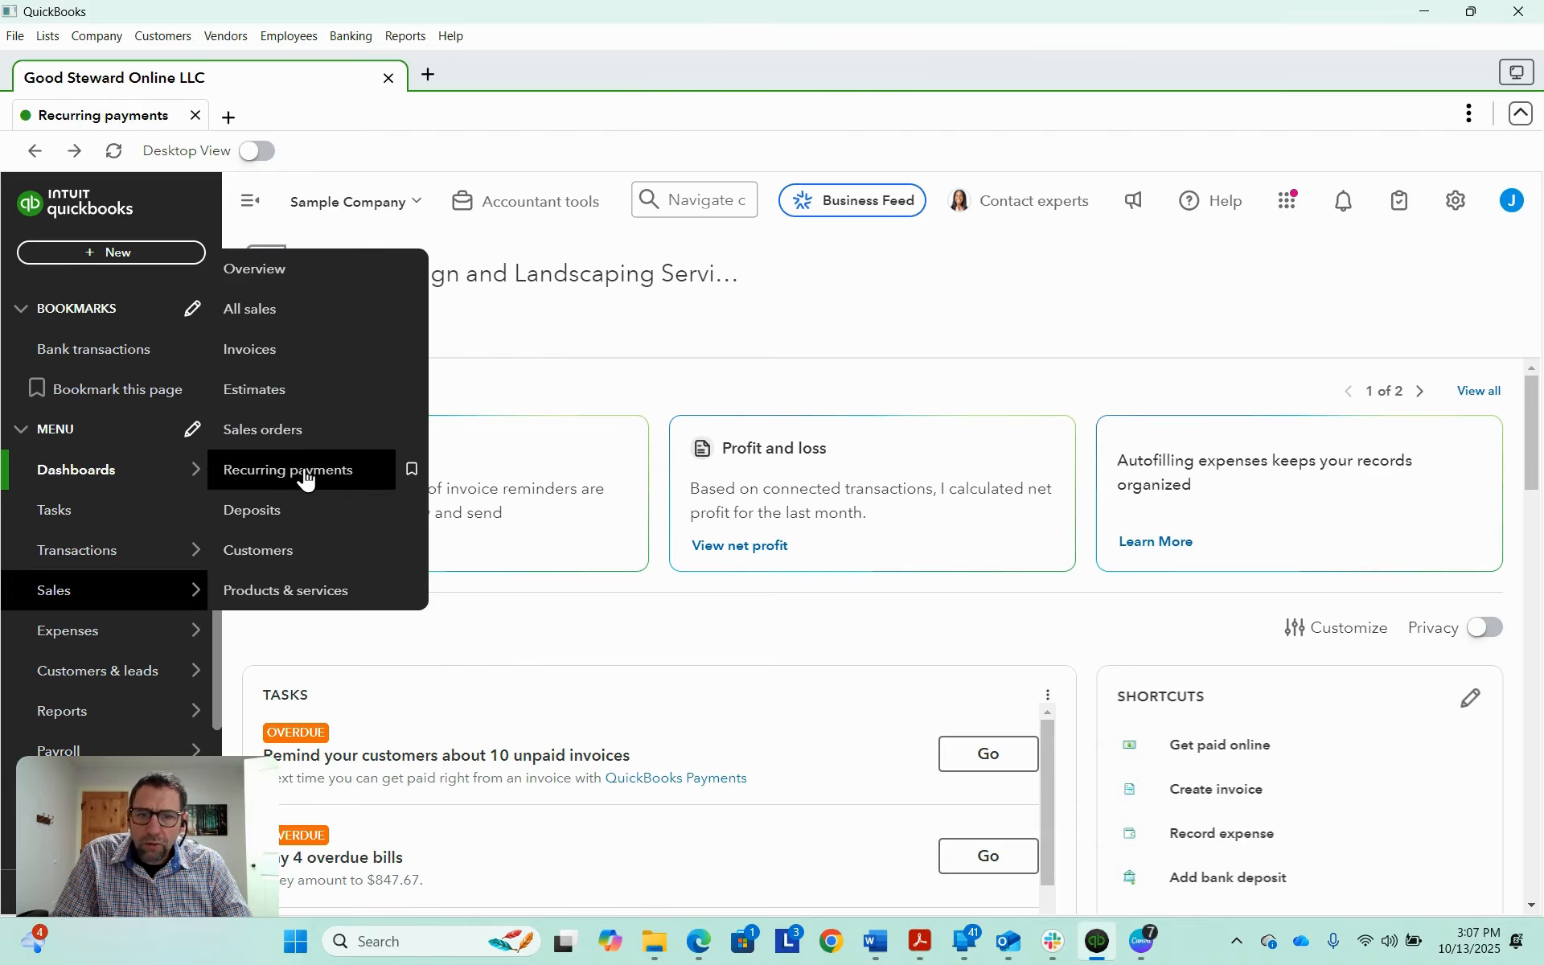
{"action": "scroll", "coordinate": [847, 537], "scroll_direction": "down", "scroll_amount": 1}
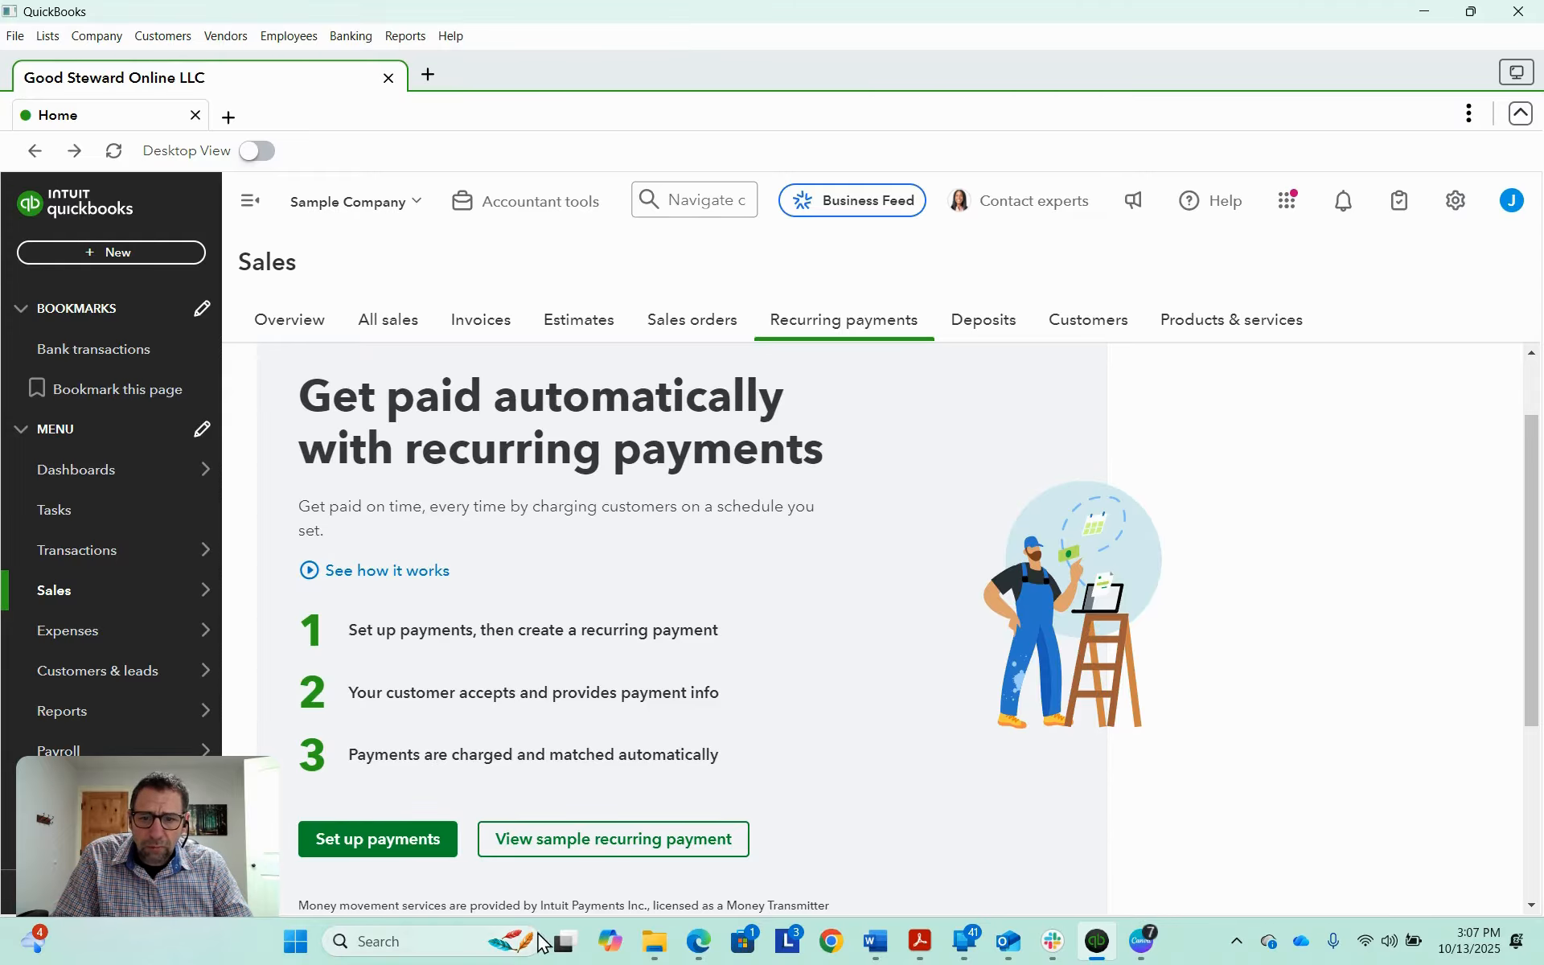
{"action": "left_click", "coordinate": [638, 851]}
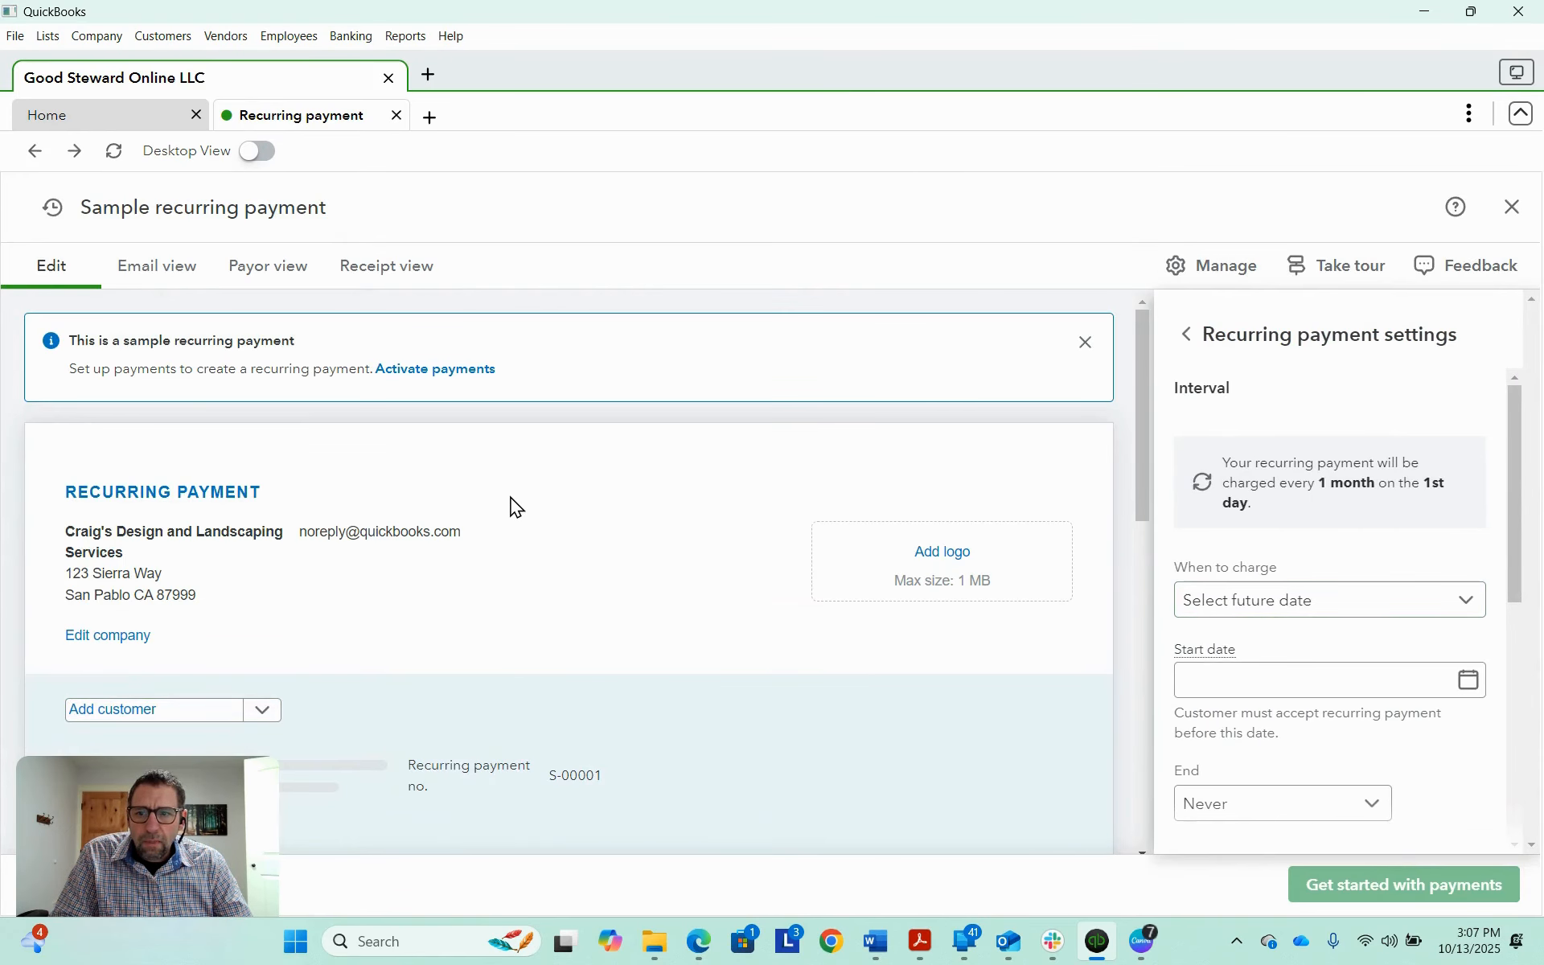
Select Amy's Bird Sanctuary as the customer on the sample recurring payment
{"action": "scroll", "coordinate": [517, 507], "scroll_direction": "down", "scroll_amount": 1}
{"action": "scroll", "coordinate": [499, 522], "scroll_direction": "down", "scroll_amount": 1}
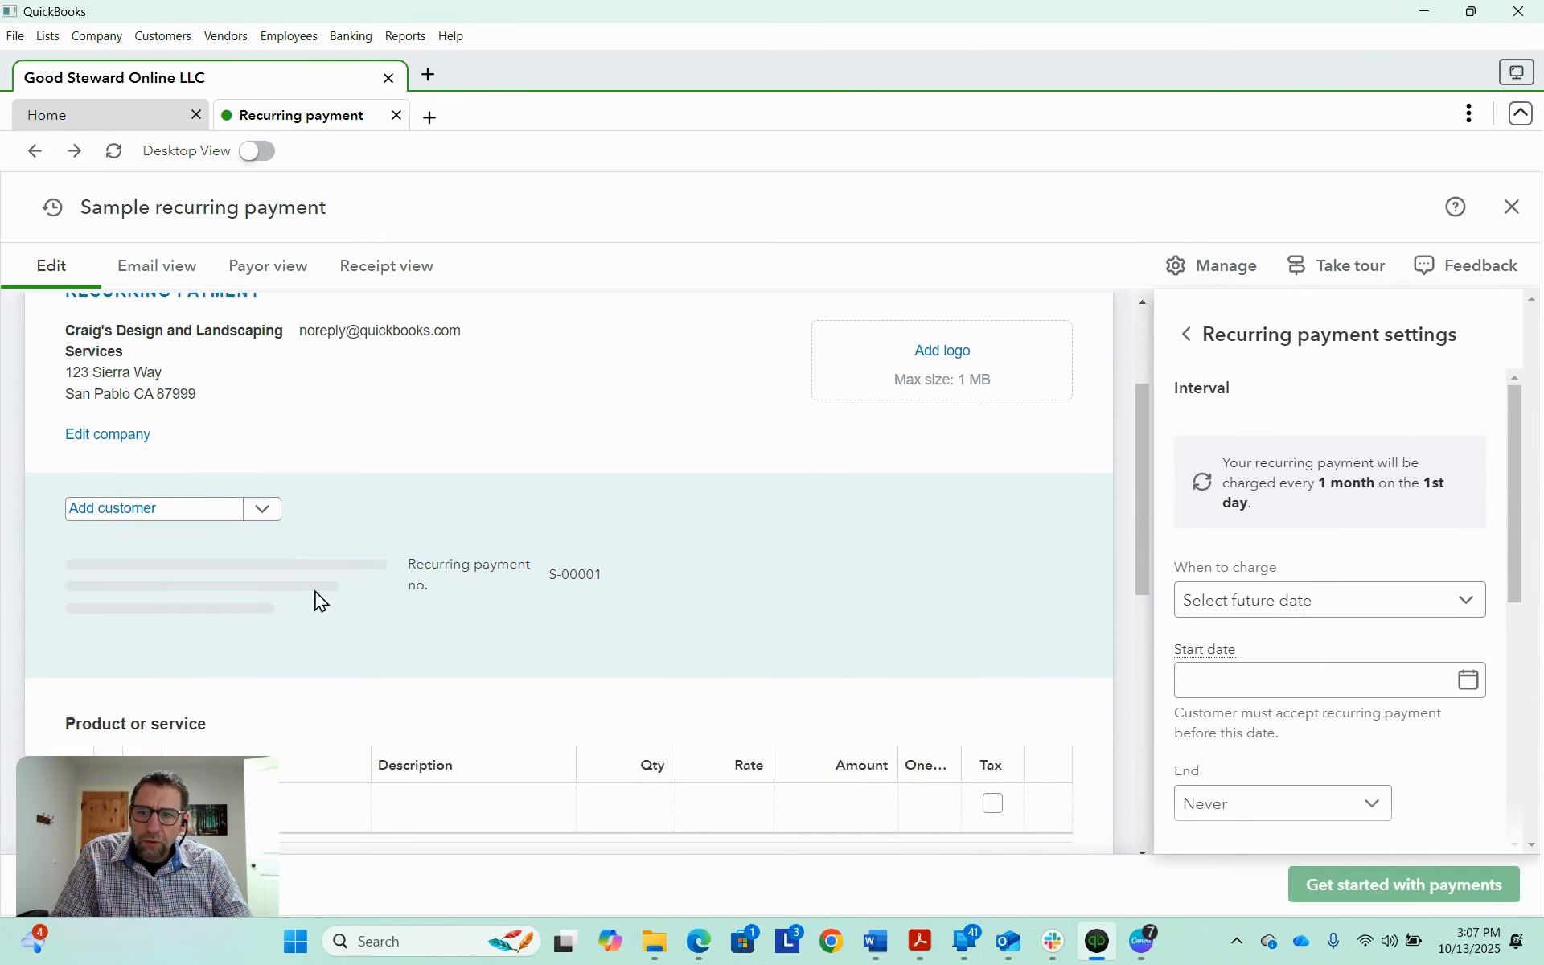
{"action": "left_click", "coordinate": [259, 509]}
{"action": "scroll", "coordinate": [315, 488], "scroll_direction": "down", "scroll_amount": 1}
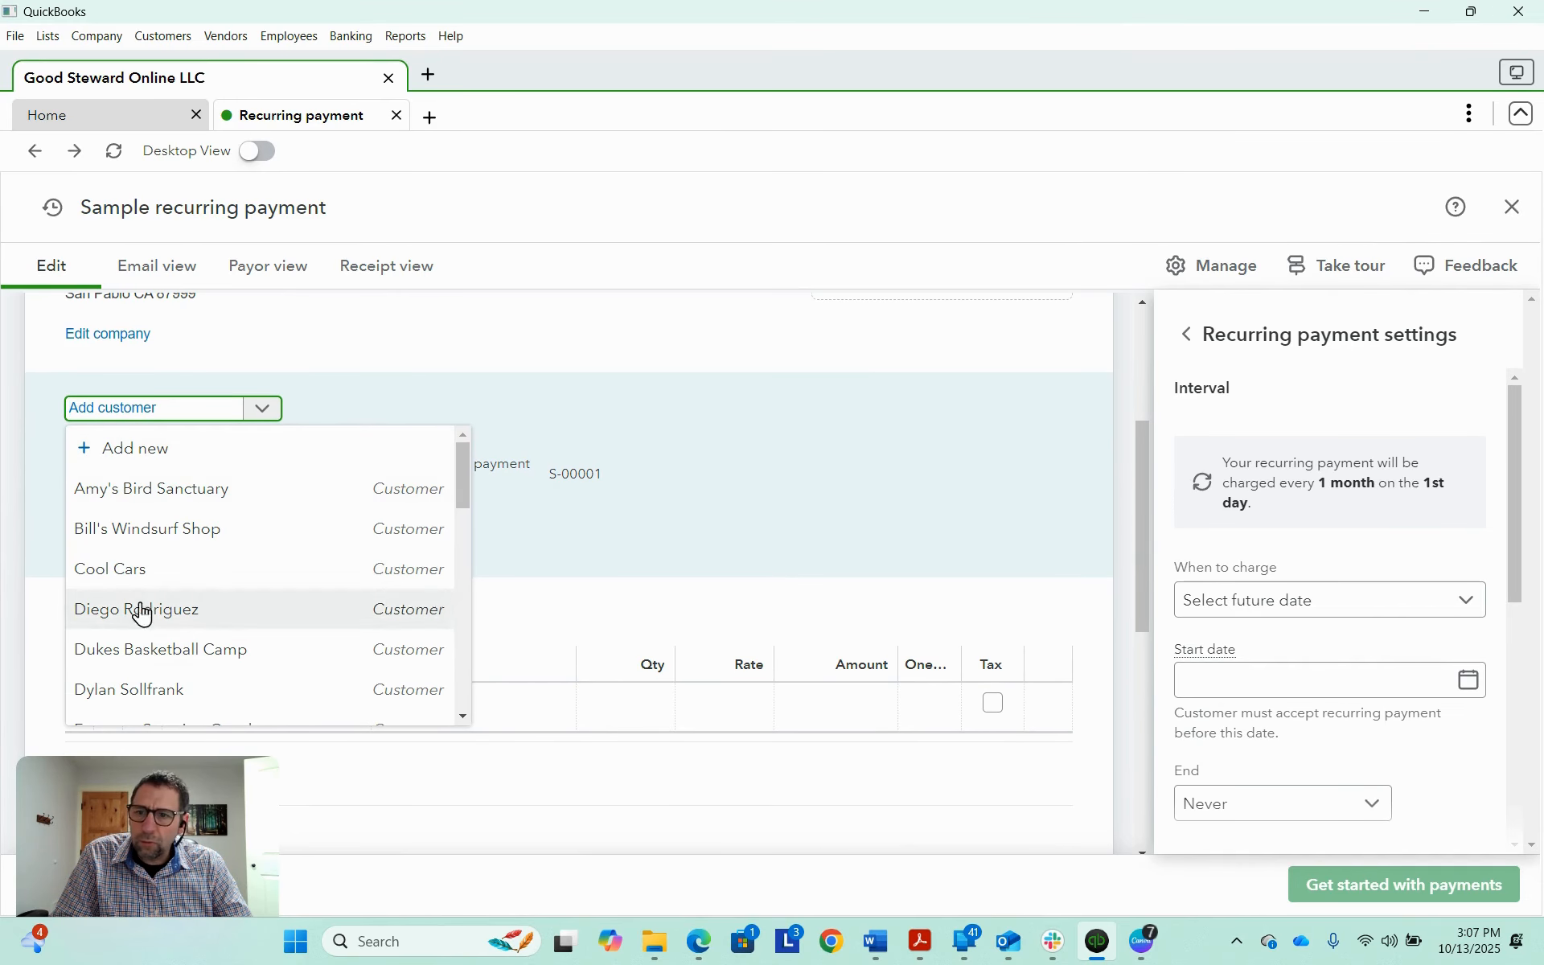
{"action": "left_click", "coordinate": [192, 500]}
Choose Services from the Design category as the product or service on line 1
{"action": "scroll", "coordinate": [331, 656], "scroll_direction": "down", "scroll_amount": 1}
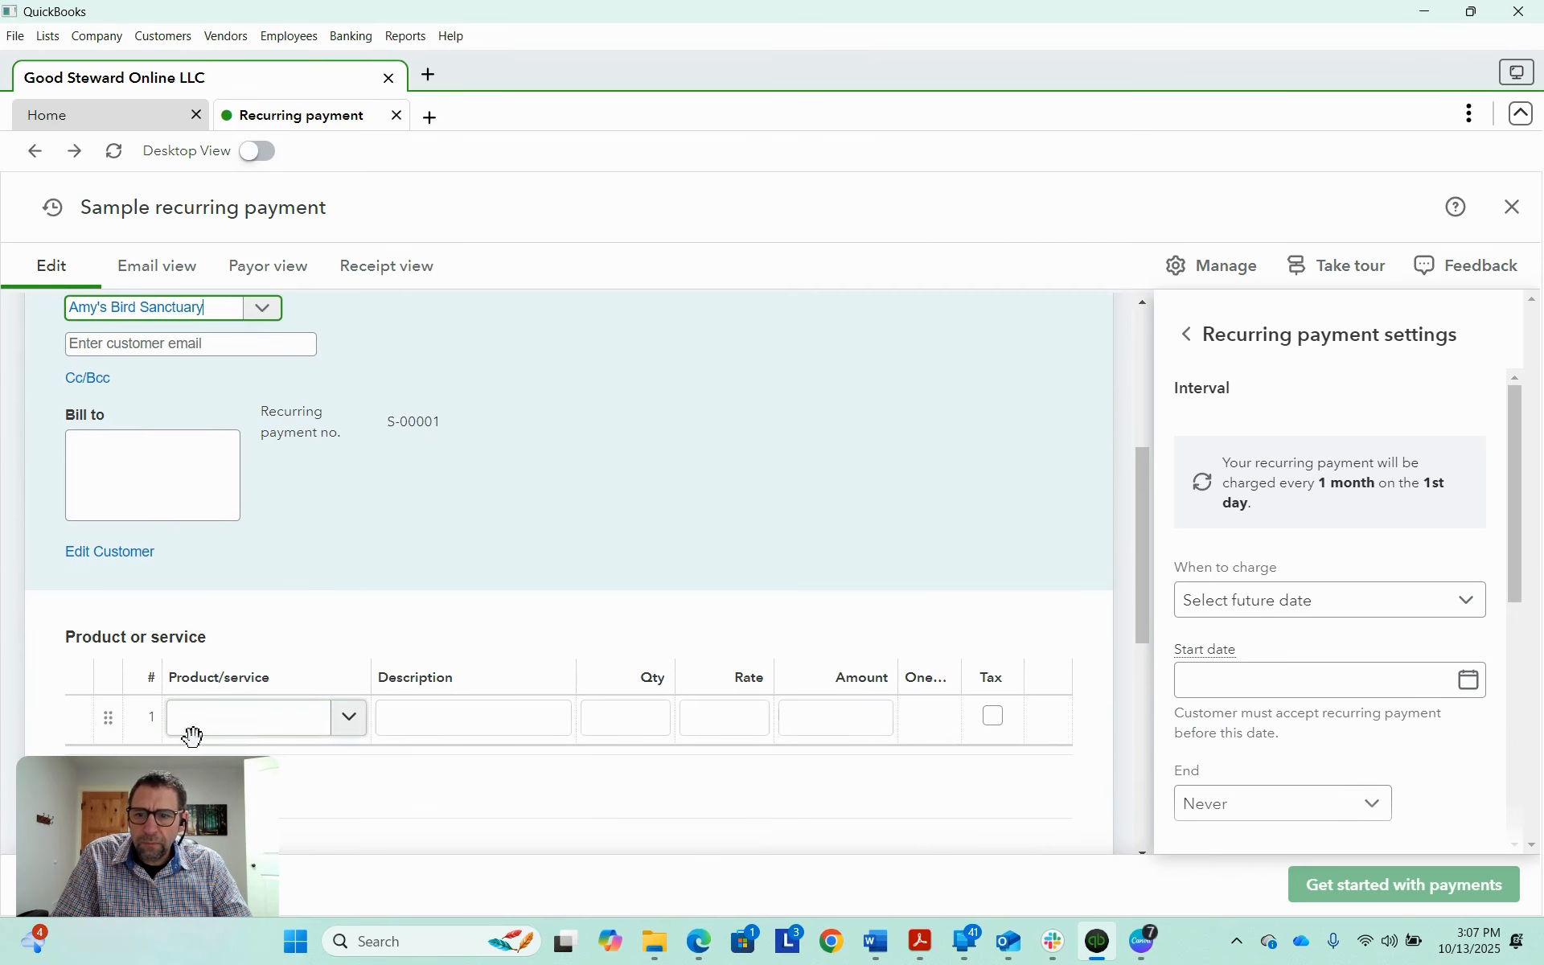
{"action": "left_click", "coordinate": [357, 729]}
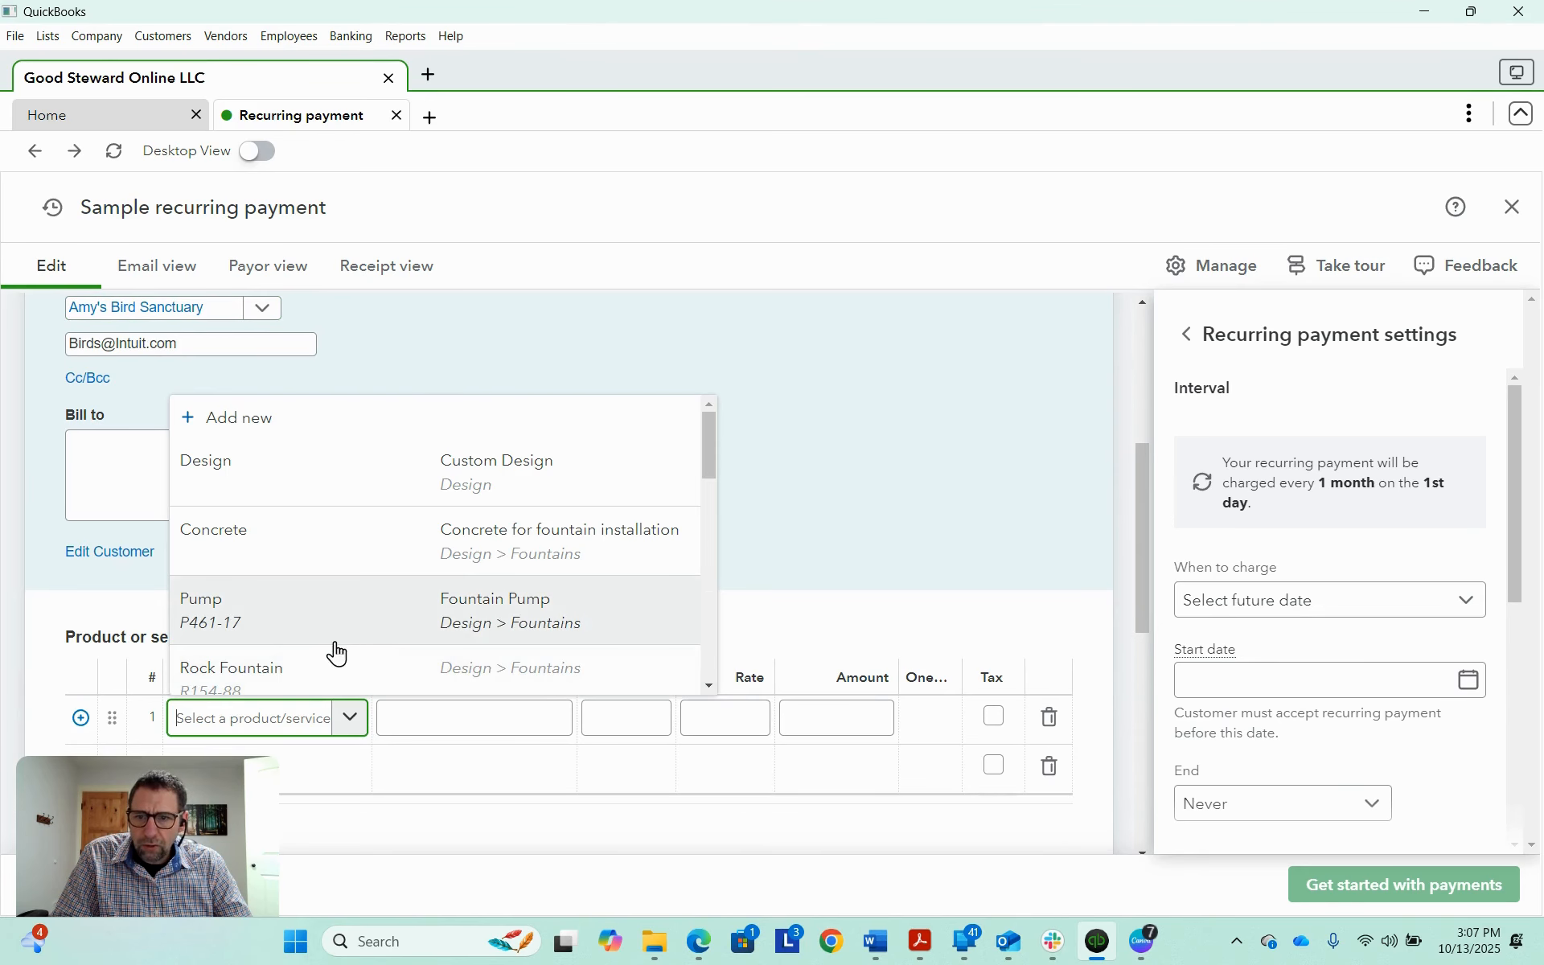
{"action": "scroll", "coordinate": [341, 639], "scroll_direction": "down", "scroll_amount": 2}
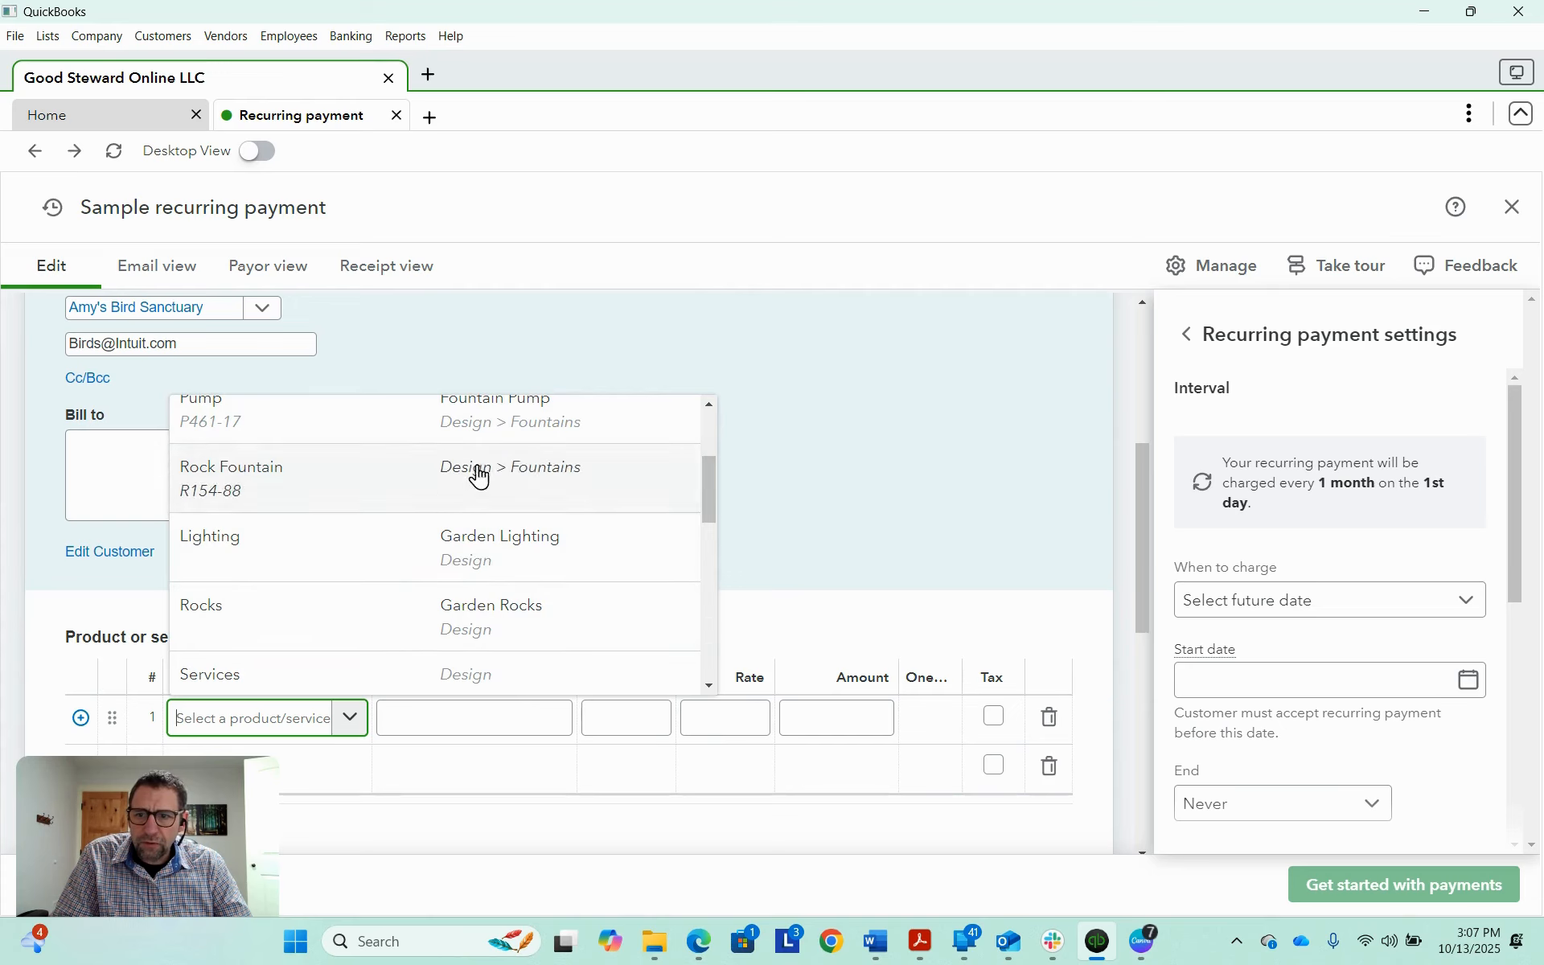
{"action": "scroll", "coordinate": [304, 660], "scroll_direction": "down", "scroll_amount": 1}
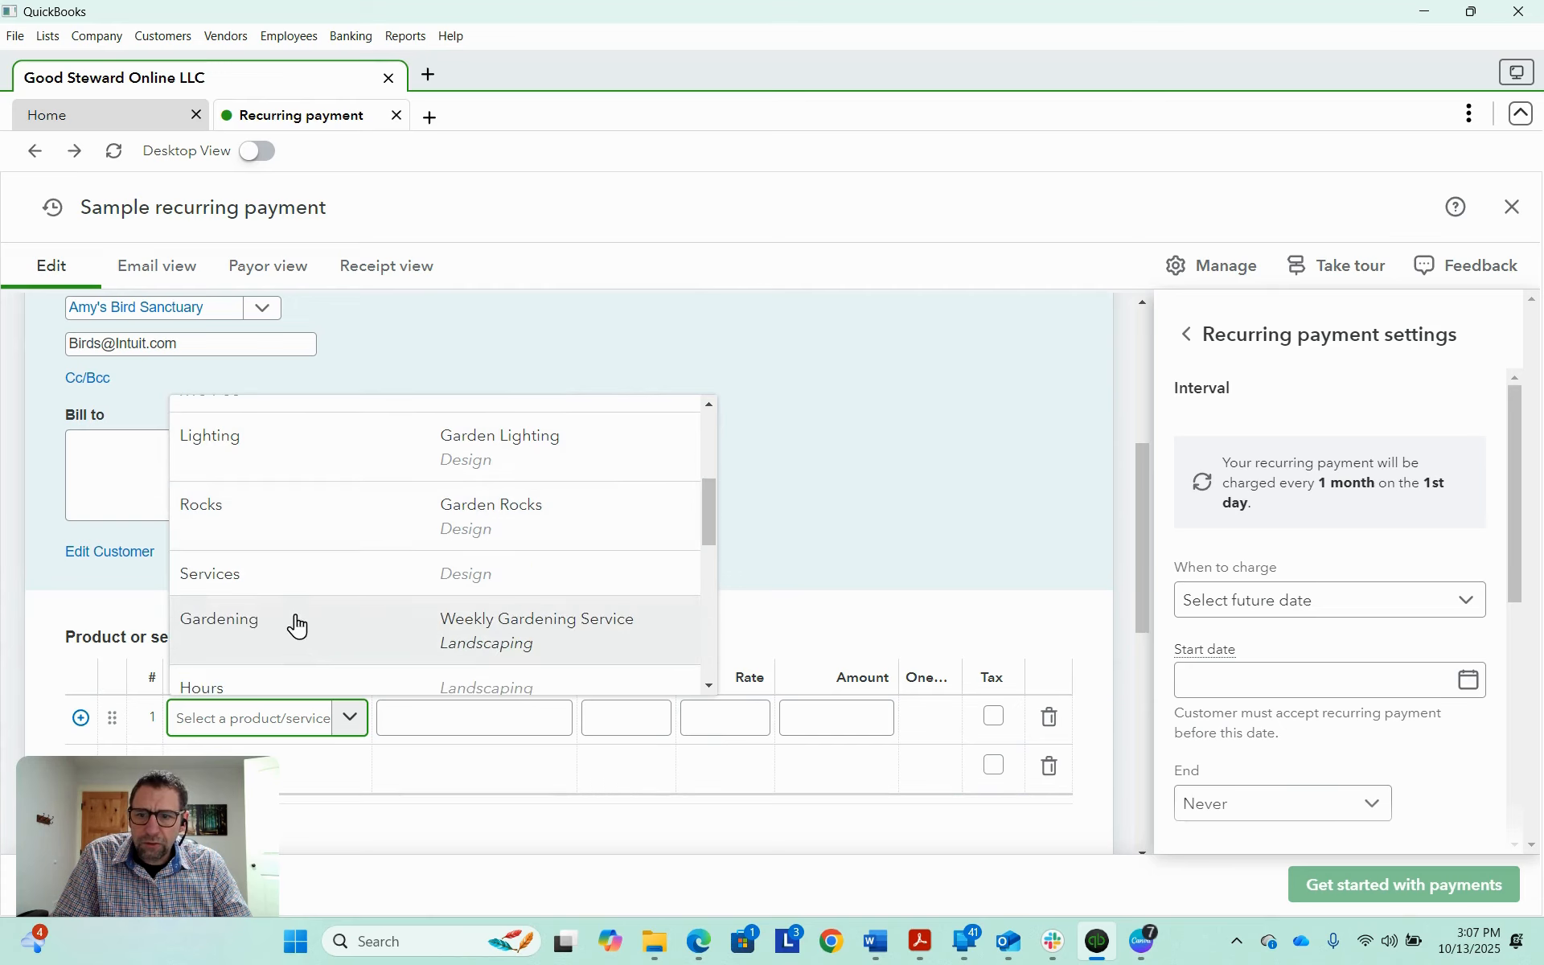
{"action": "left_click", "coordinate": [306, 590]}
Enter "Lawn Mowing" as the description on line 1 and set its rate to 200
{"action": "left_click", "coordinate": [444, 727]}
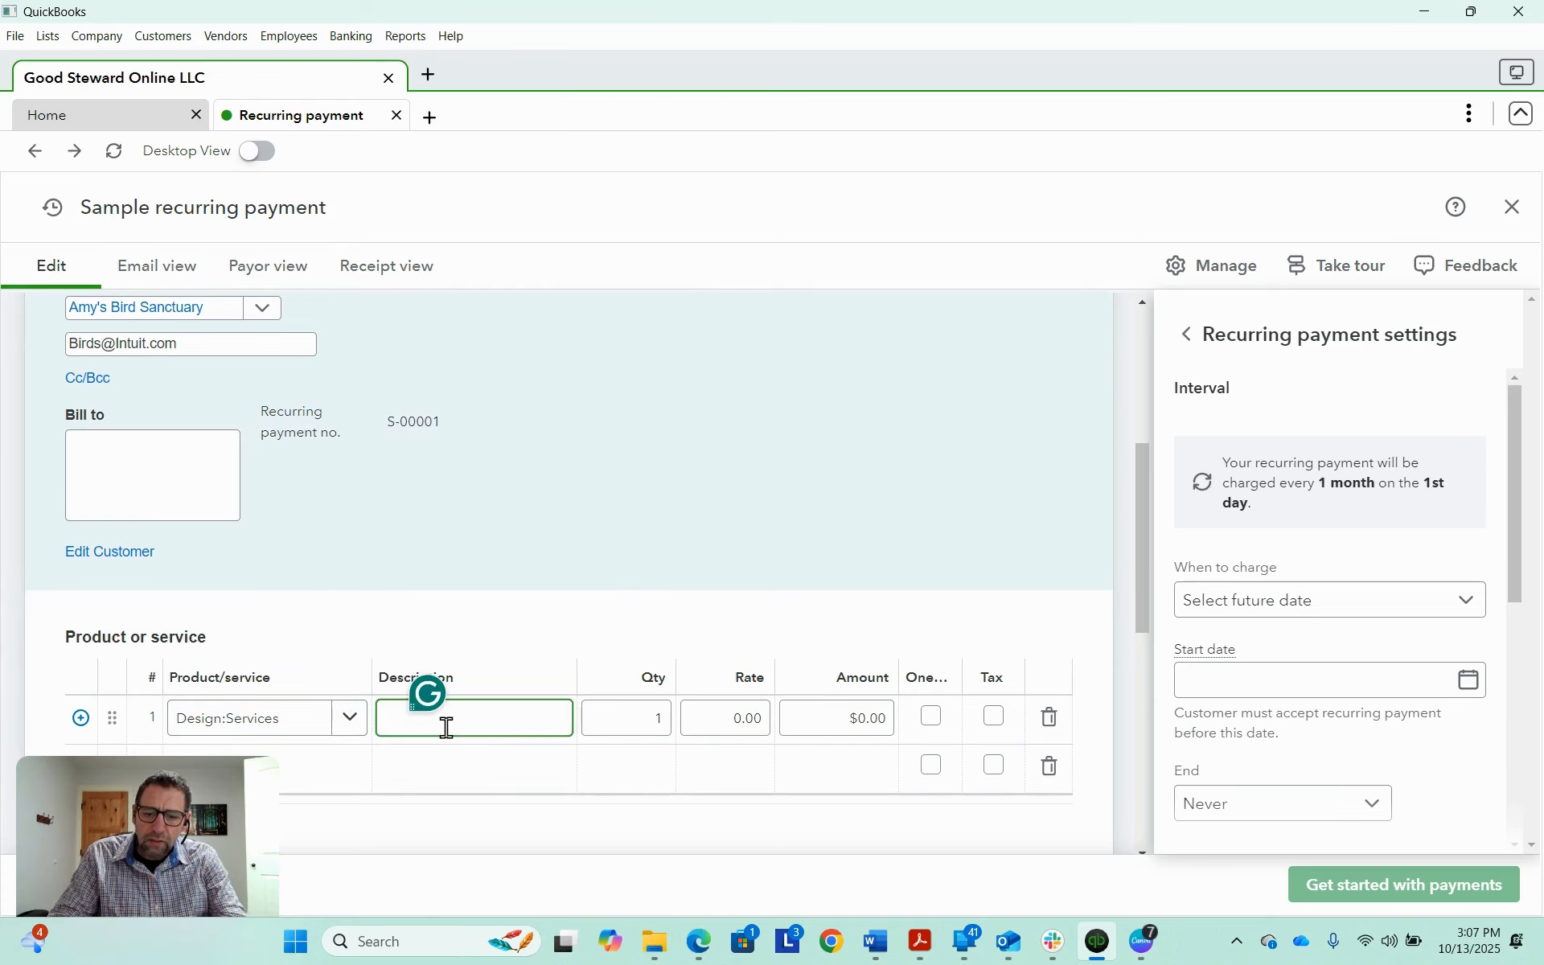
{"action": "type", "text": "La"}
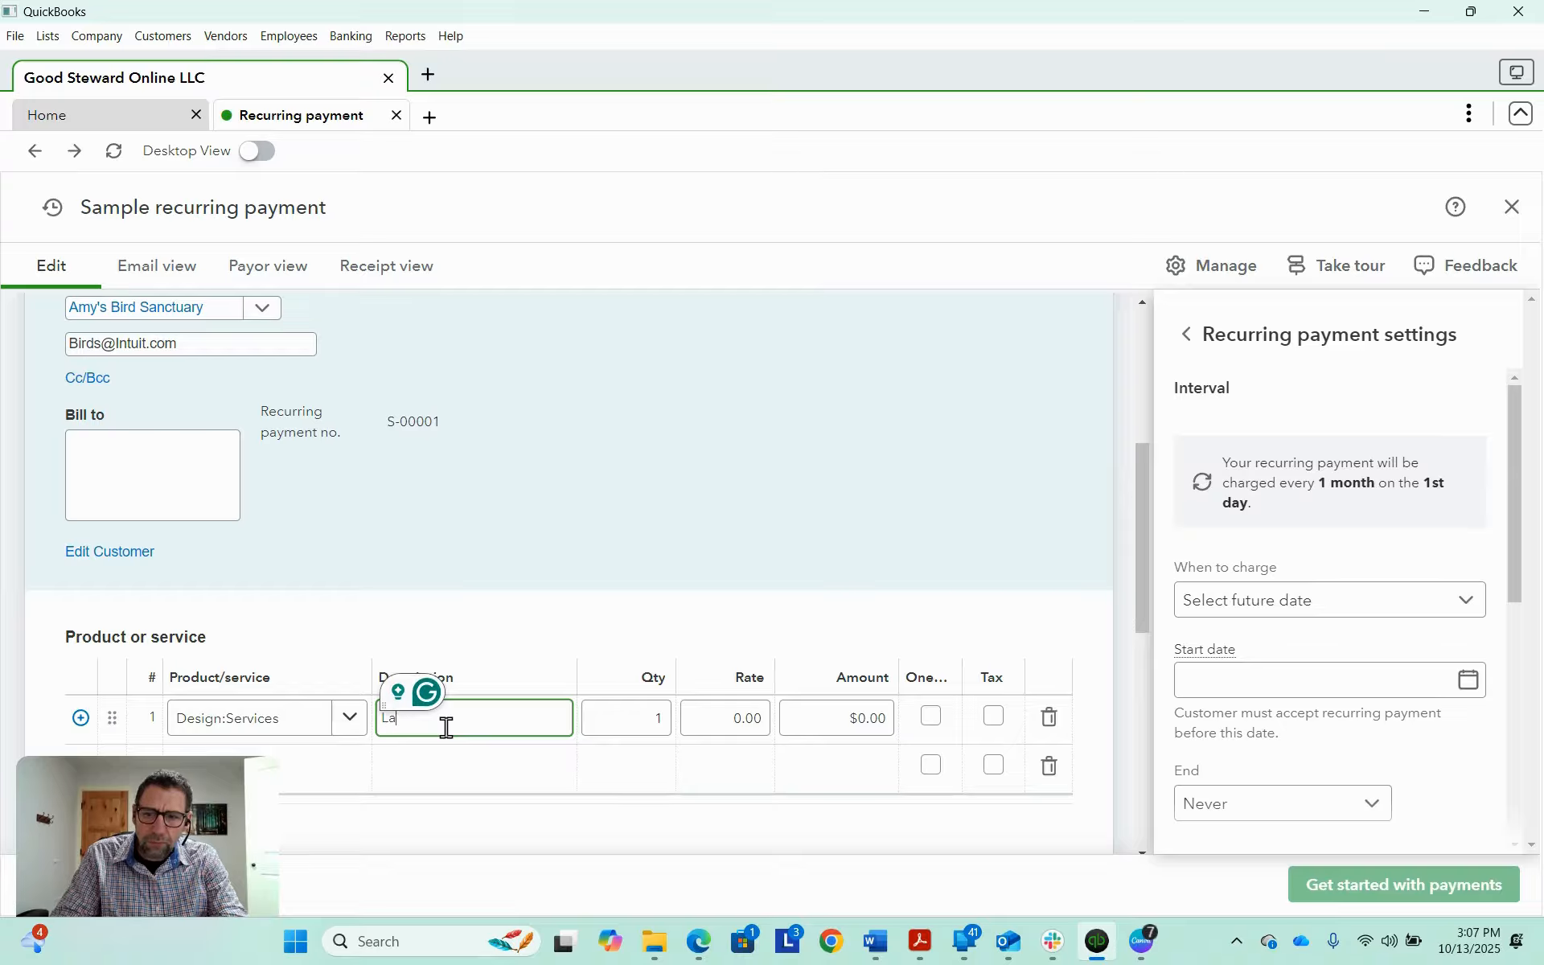
{"action": "type", "text": "wn Mowing"}
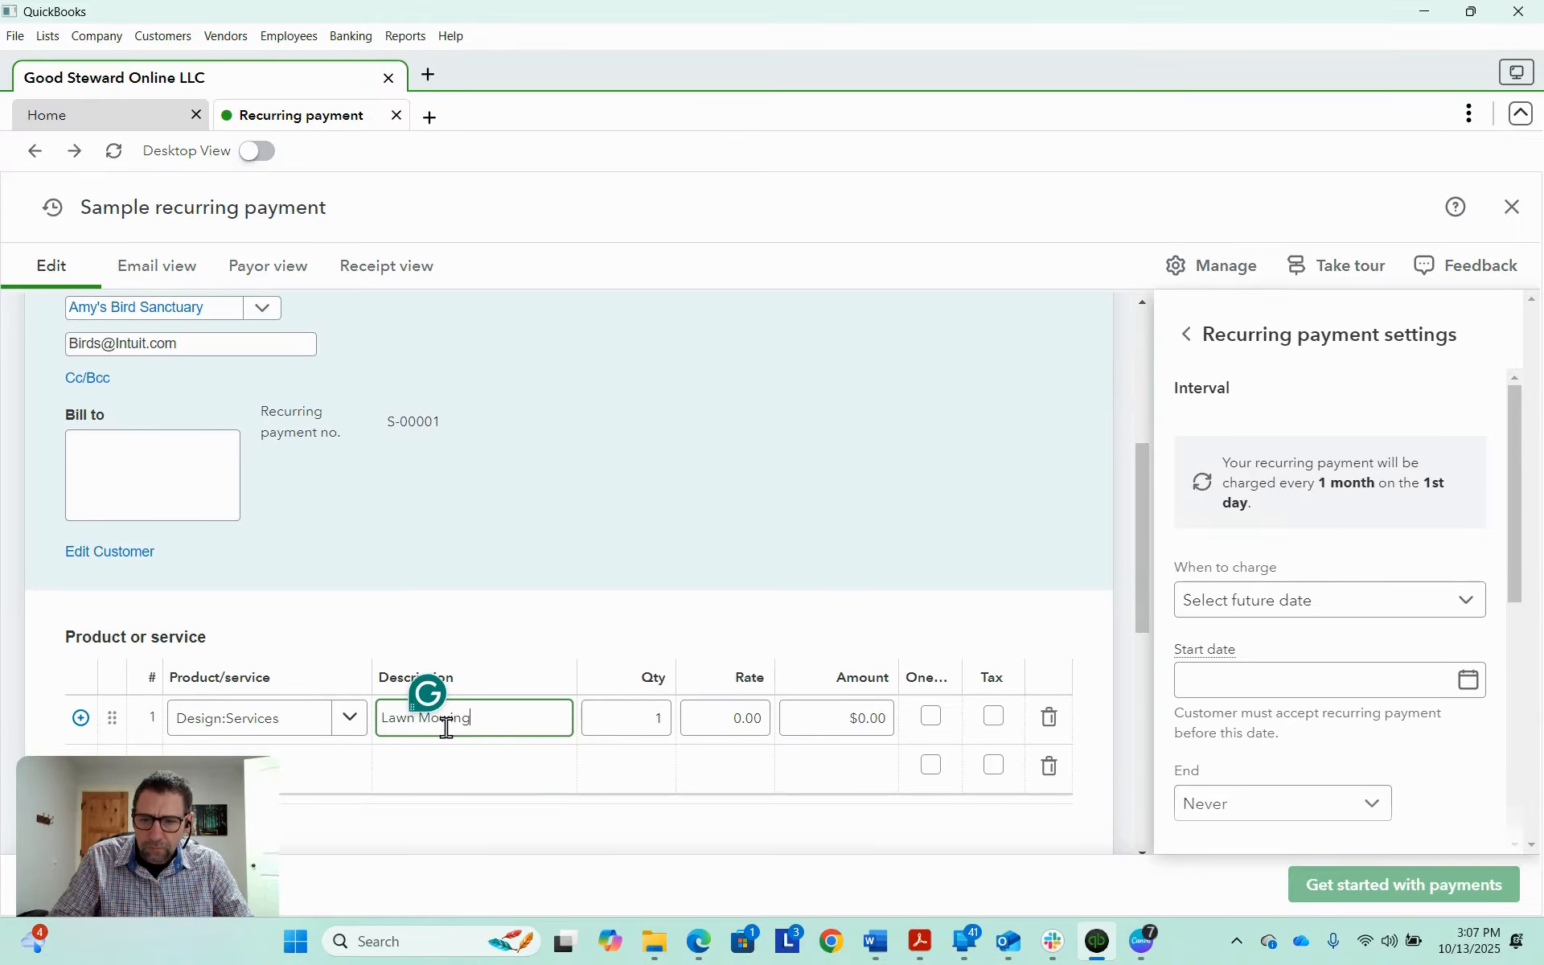
{"action": "key", "text": "Tab"}
{"action": "key", "text": "Tab"}
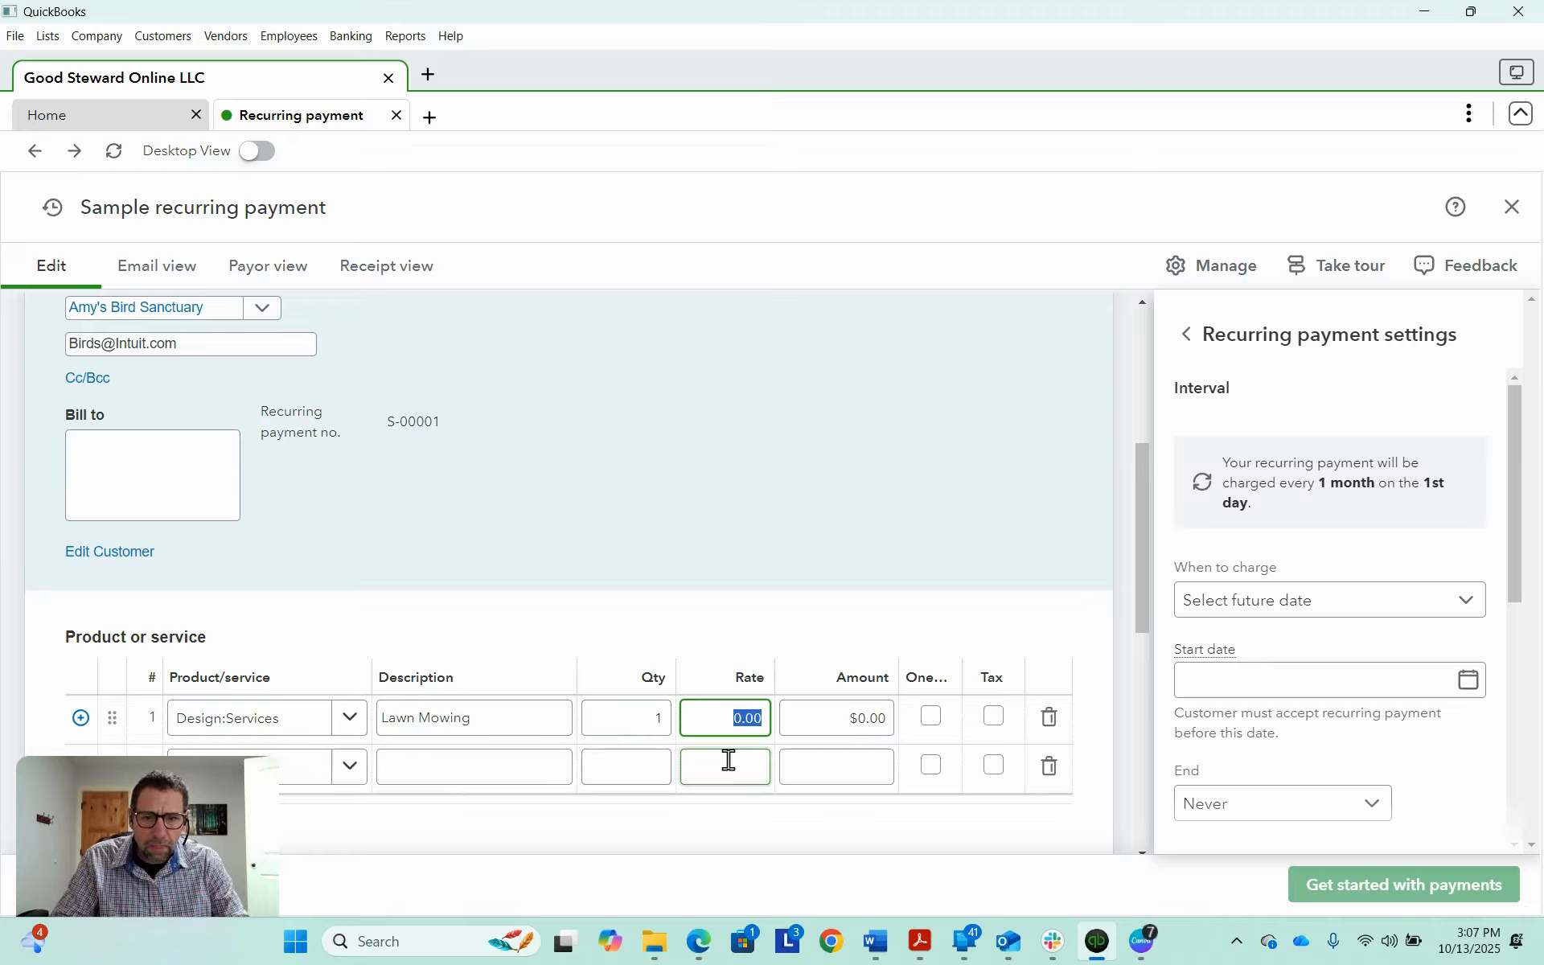
{"action": "type", "text": "200"}
{"action": "key", "text": "Tab"}
{"action": "key", "text": "Tab"}
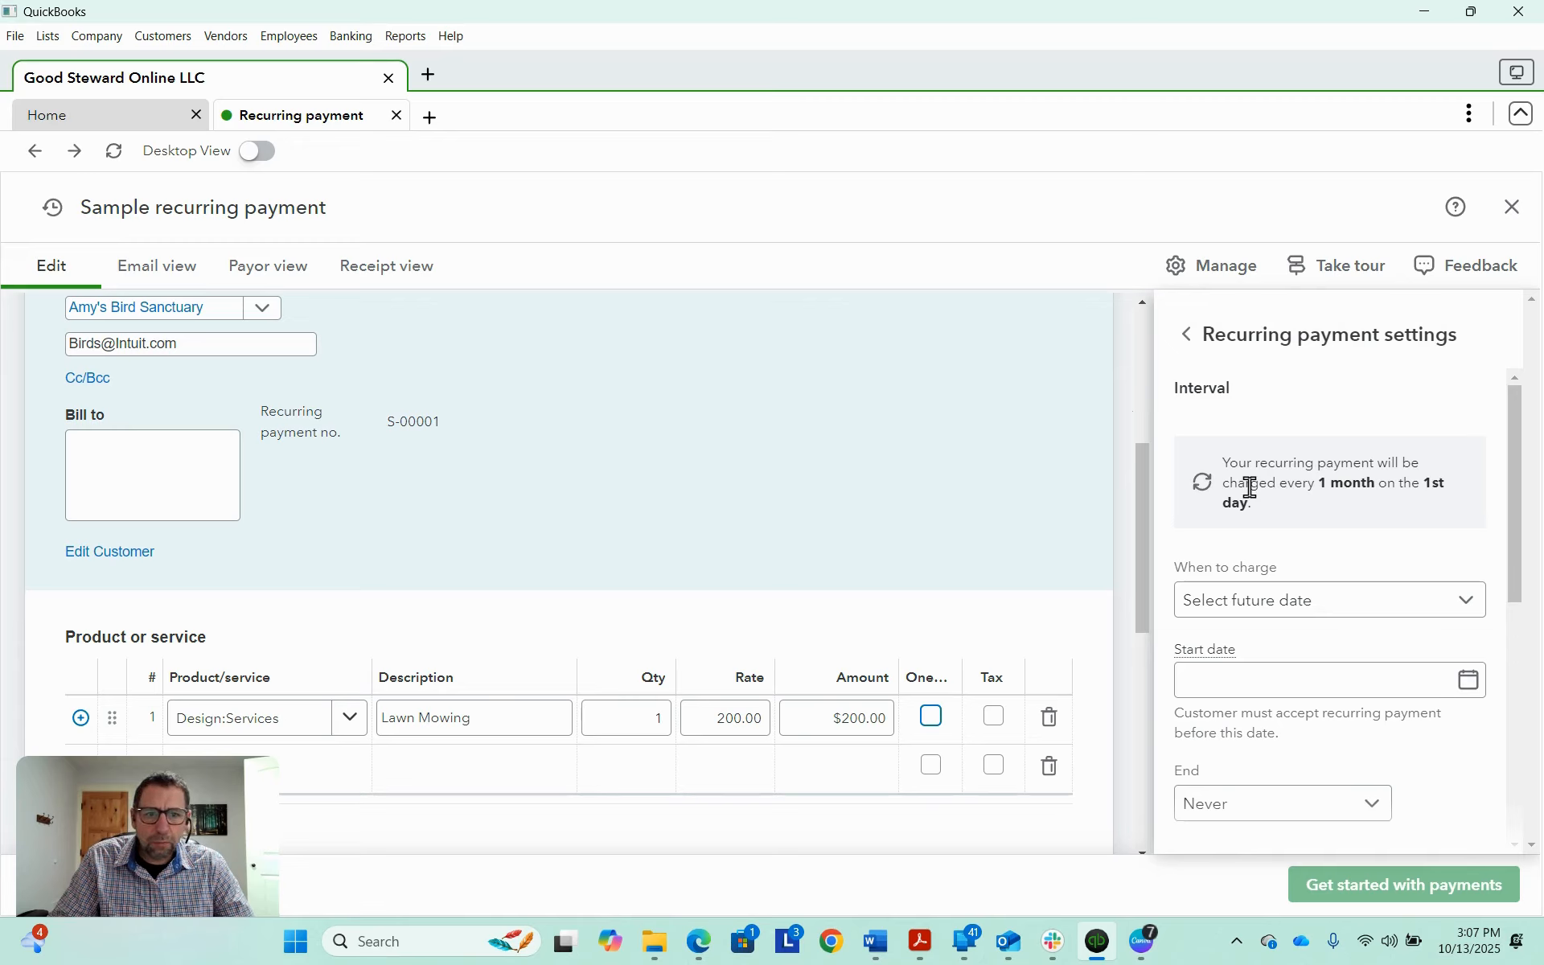
Set when to charge the recurring payment to Immediately
{"action": "left_click", "coordinate": [1348, 613]}
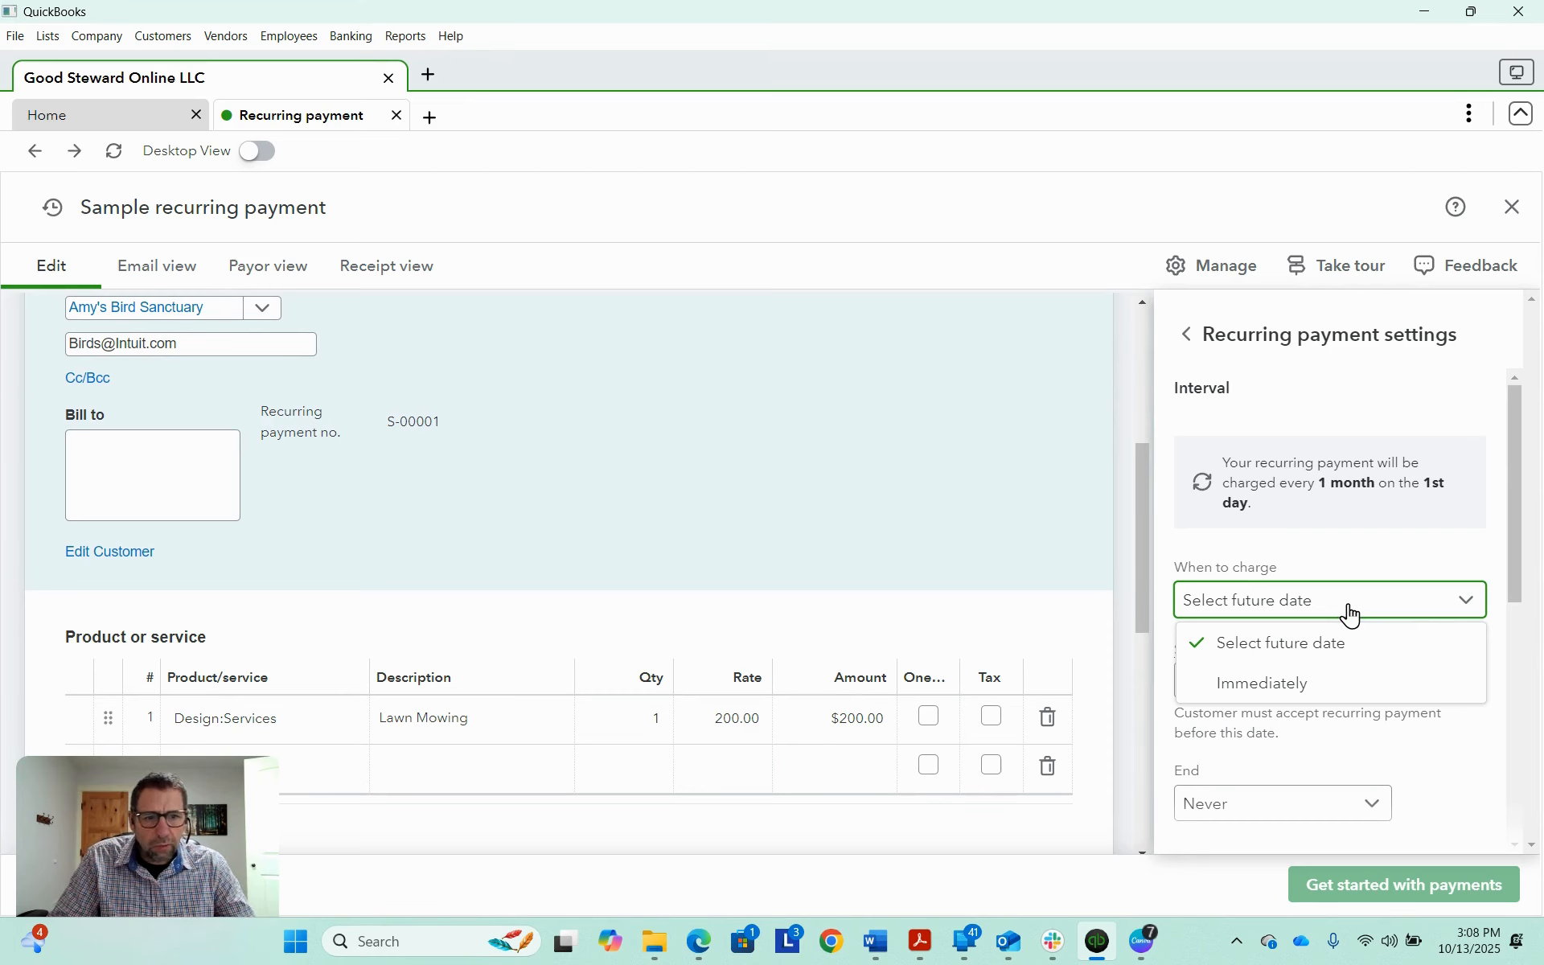
{"action": "left_click", "coordinate": [1279, 685]}
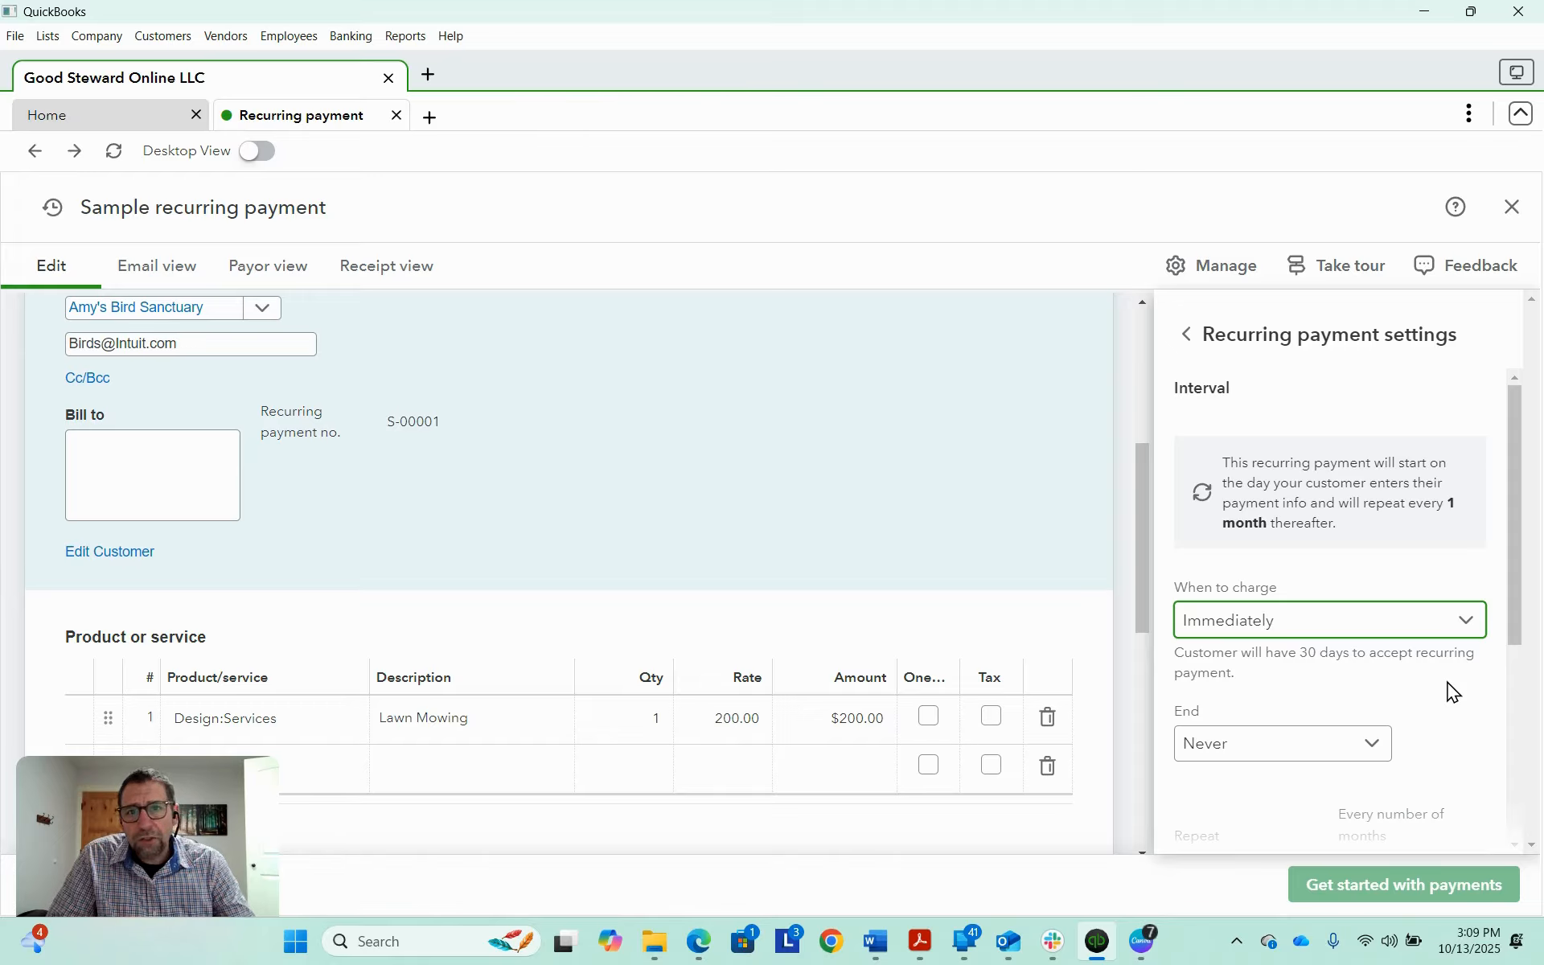
{"action": "scroll", "coordinate": [1453, 691], "scroll_direction": "down", "scroll_amount": 1}
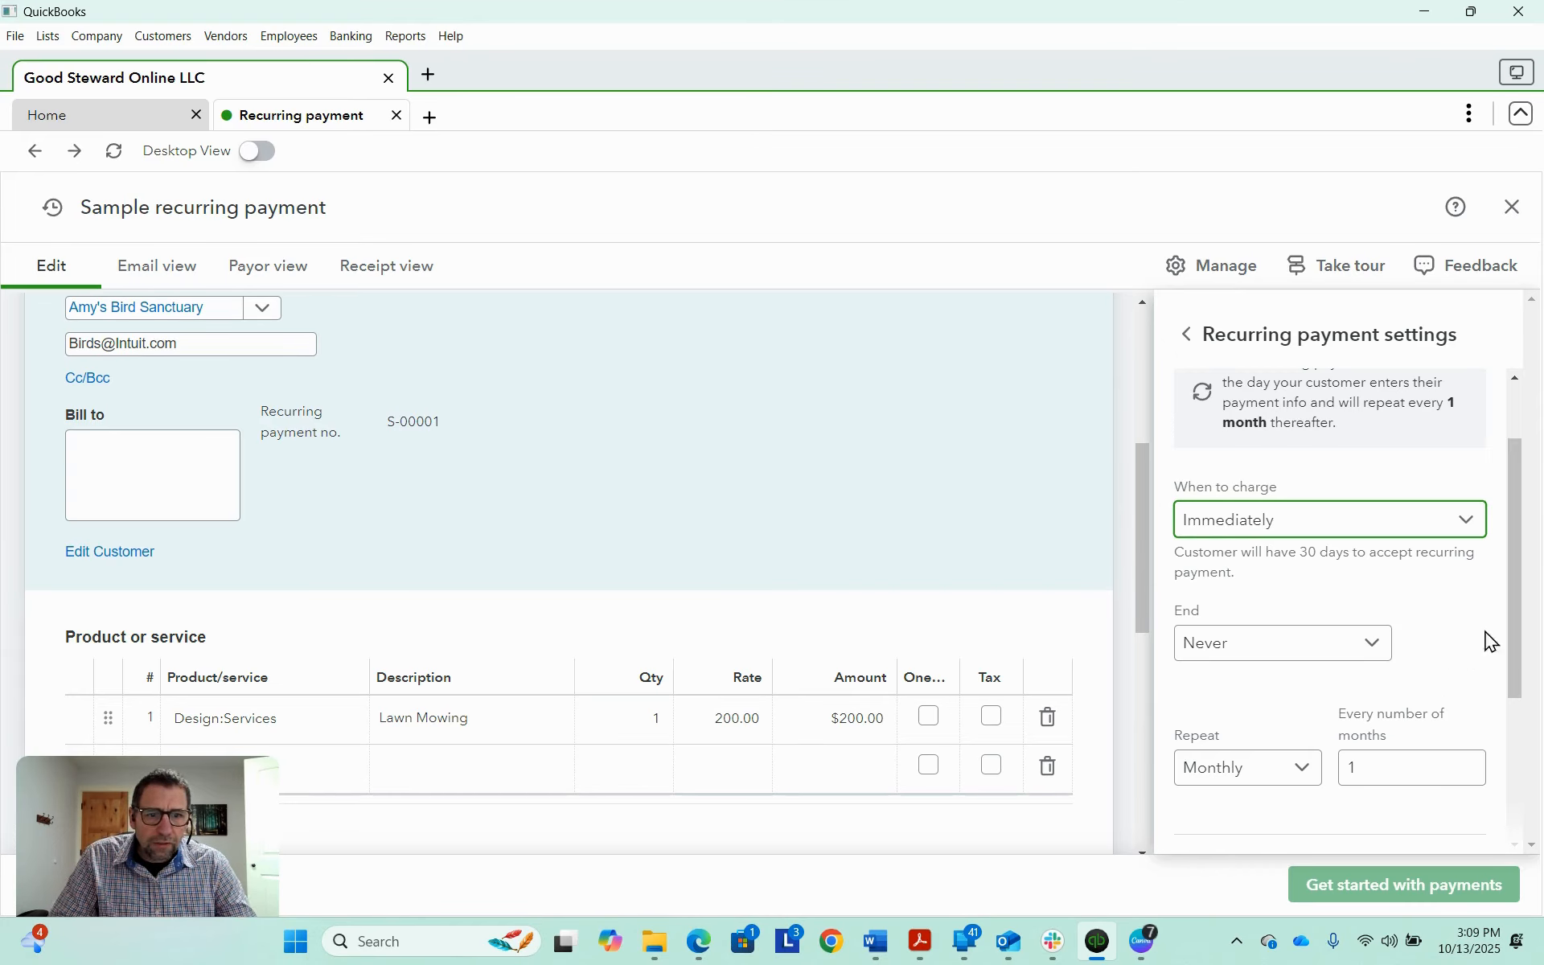
{"action": "left_click", "coordinate": [1373, 642]}
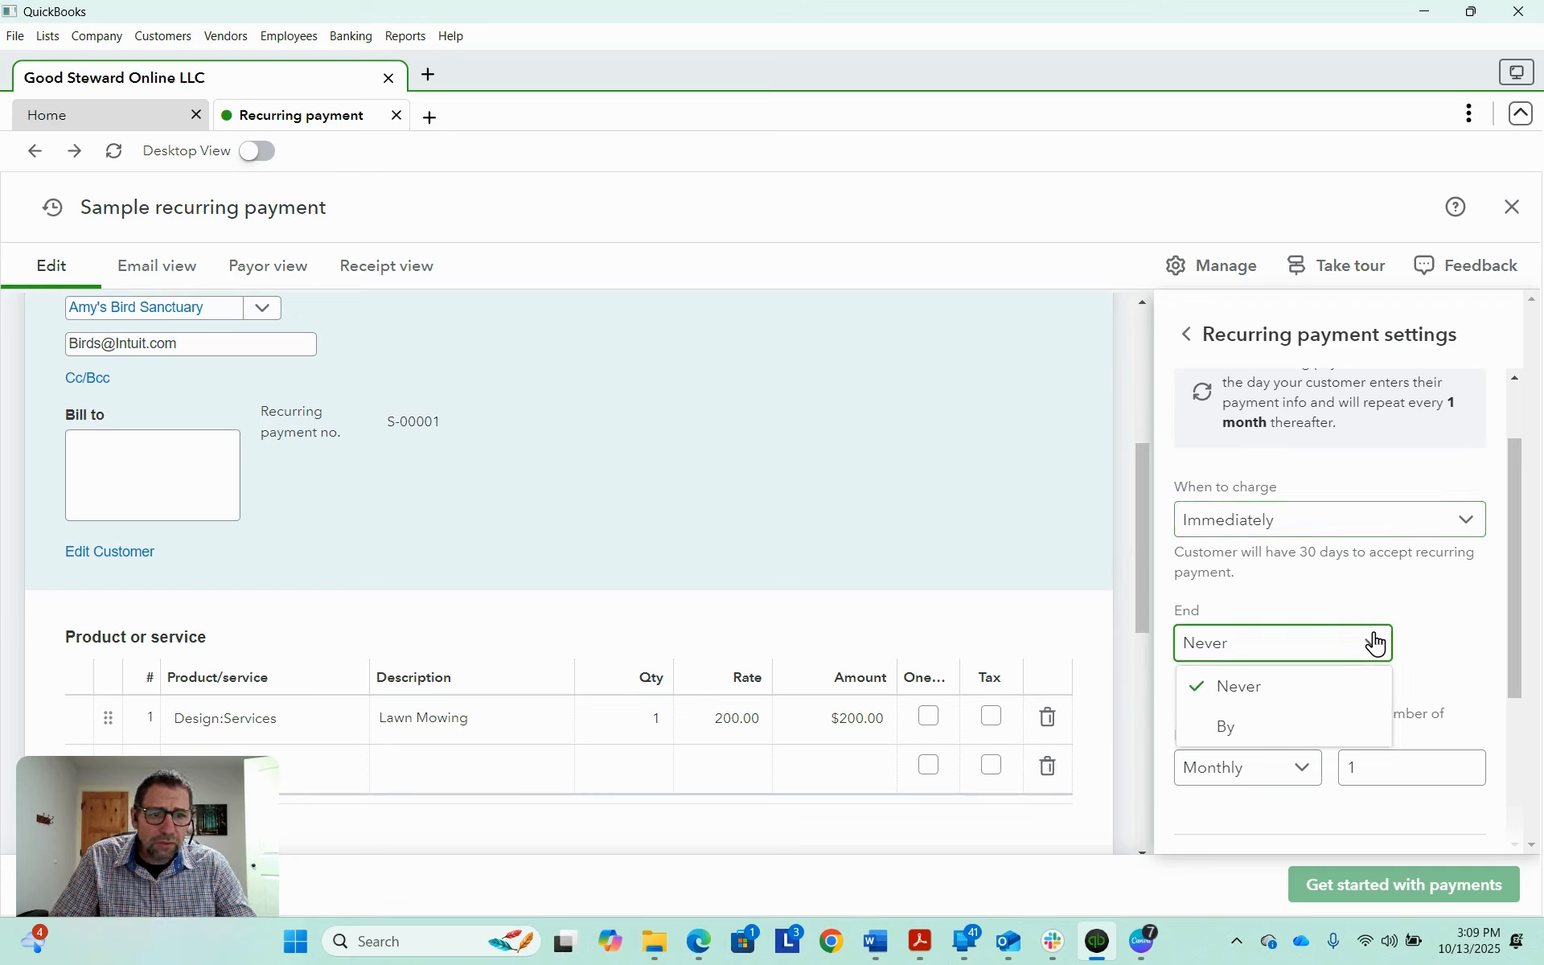
{"action": "left_click", "coordinate": [1317, 721]}
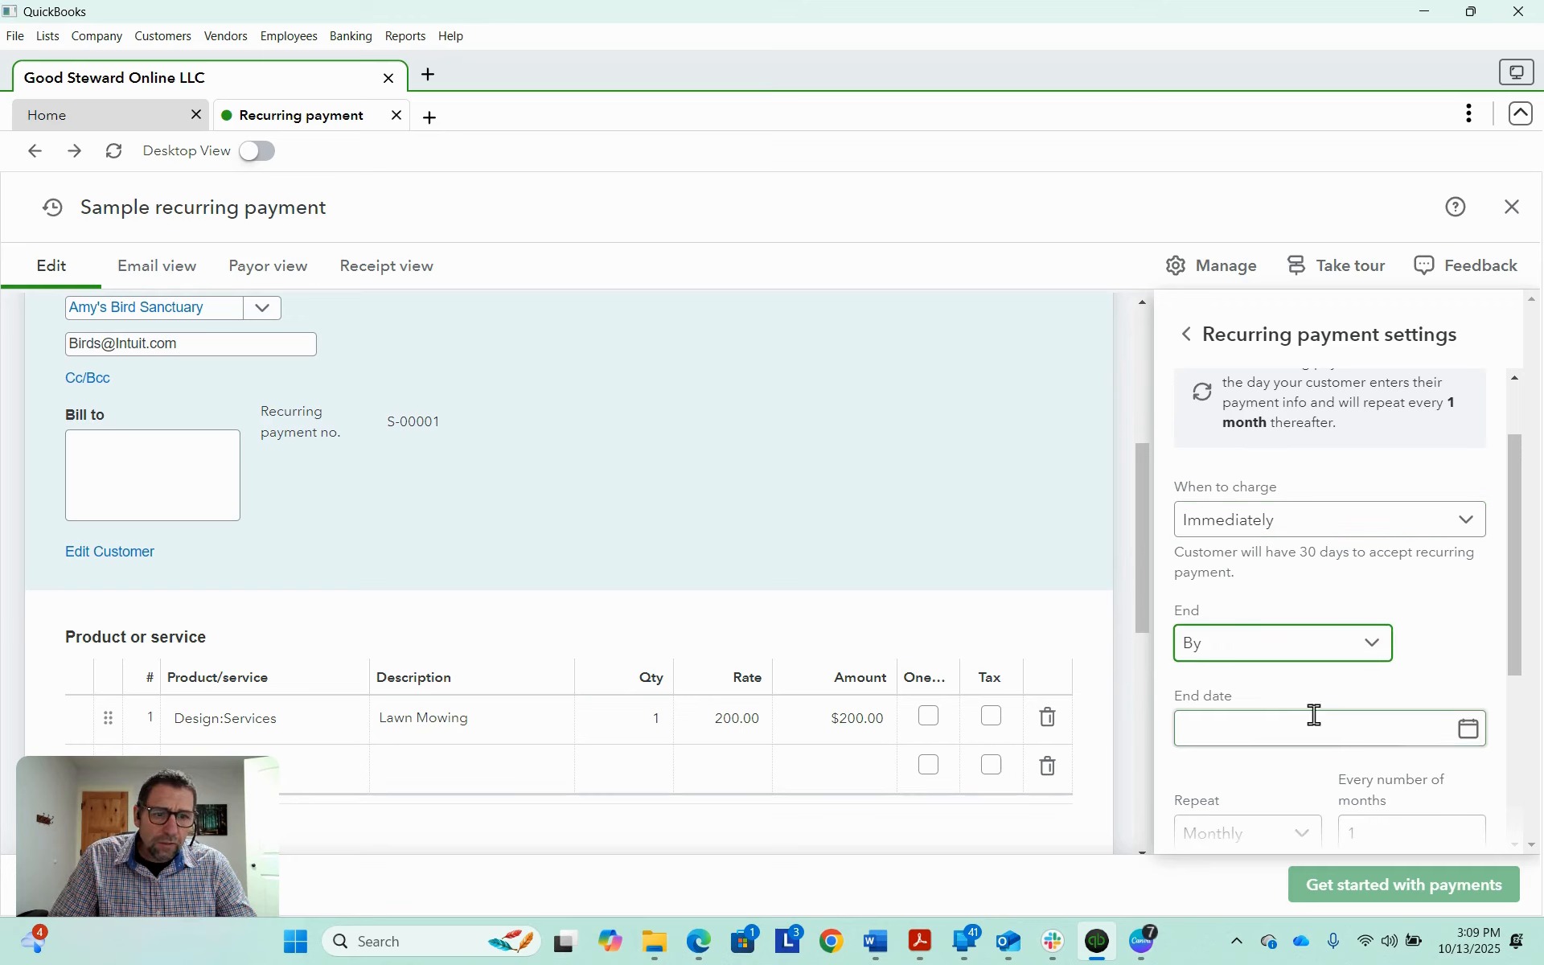
{"action": "left_click", "coordinate": [1467, 728]}
{"action": "left_click", "coordinate": [1470, 639]}
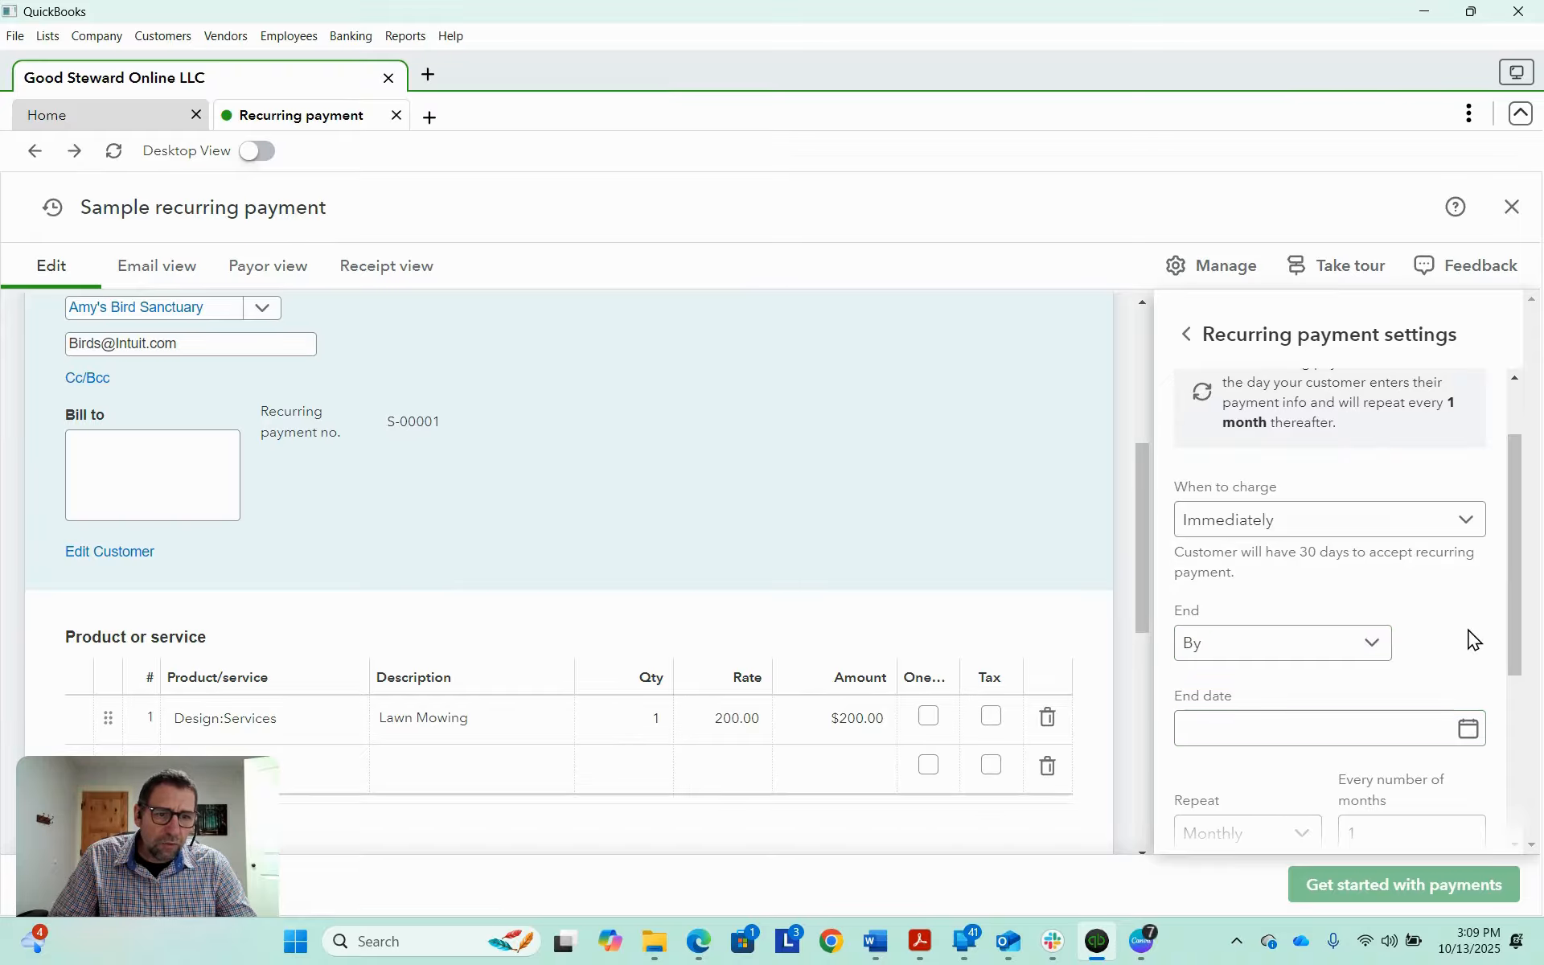
{"action": "left_click", "coordinate": [1357, 665]}
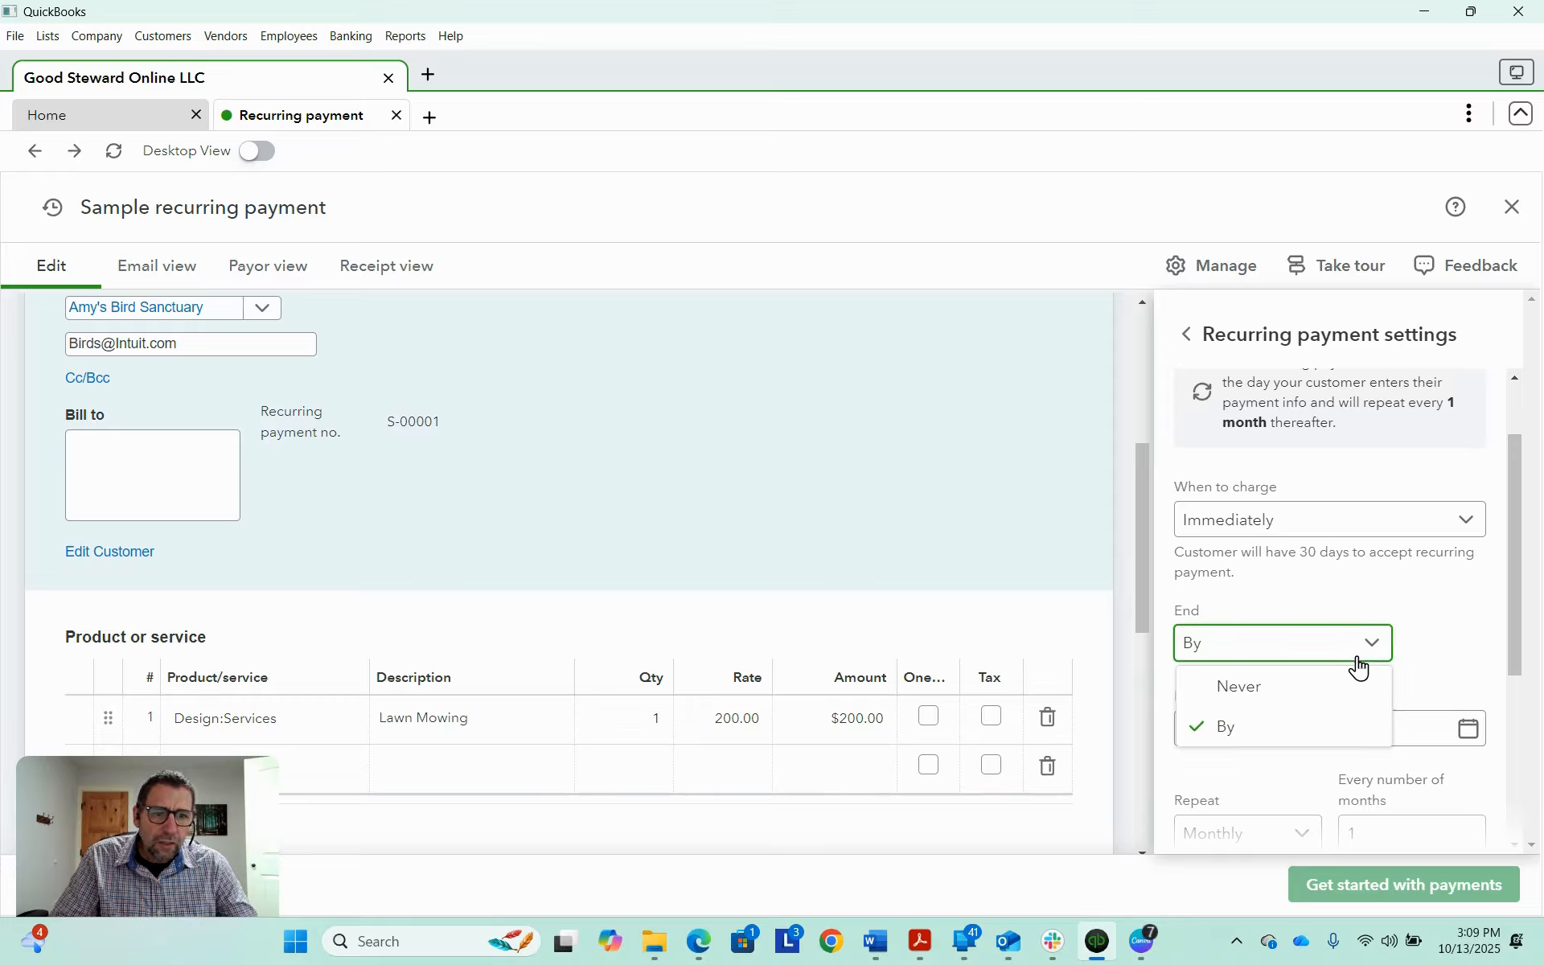
{"action": "left_click", "coordinate": [1306, 697]}
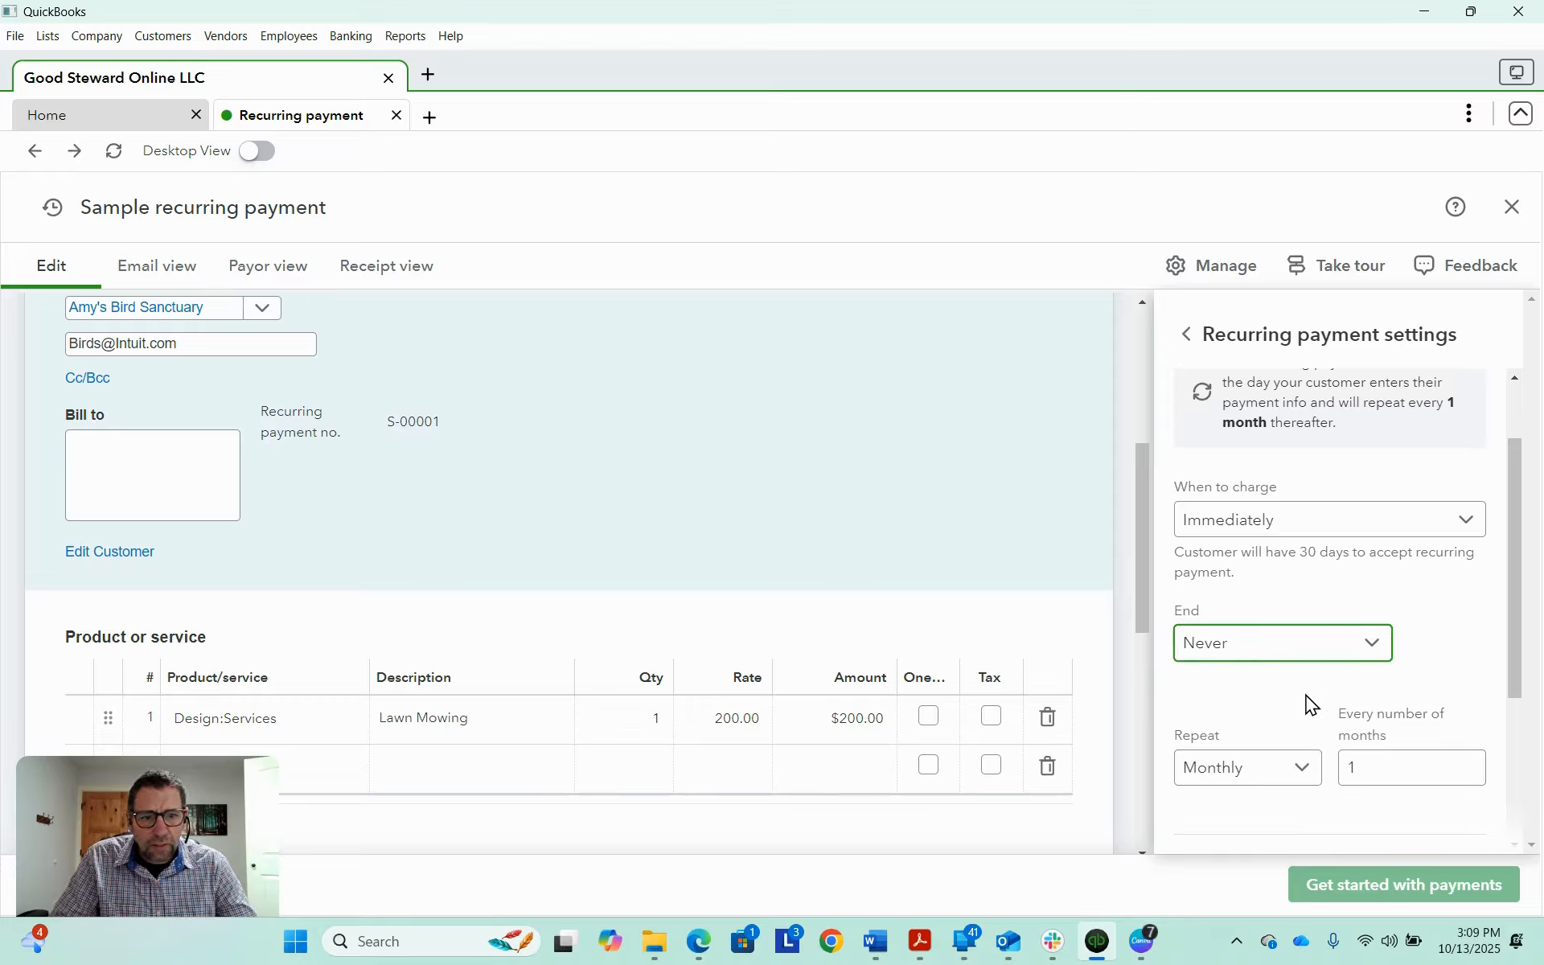
Examine the available repeat frequencies and the reminder options in the recurring payment settings
{"action": "scroll", "coordinate": [1305, 704], "scroll_direction": "down", "scroll_amount": 1}
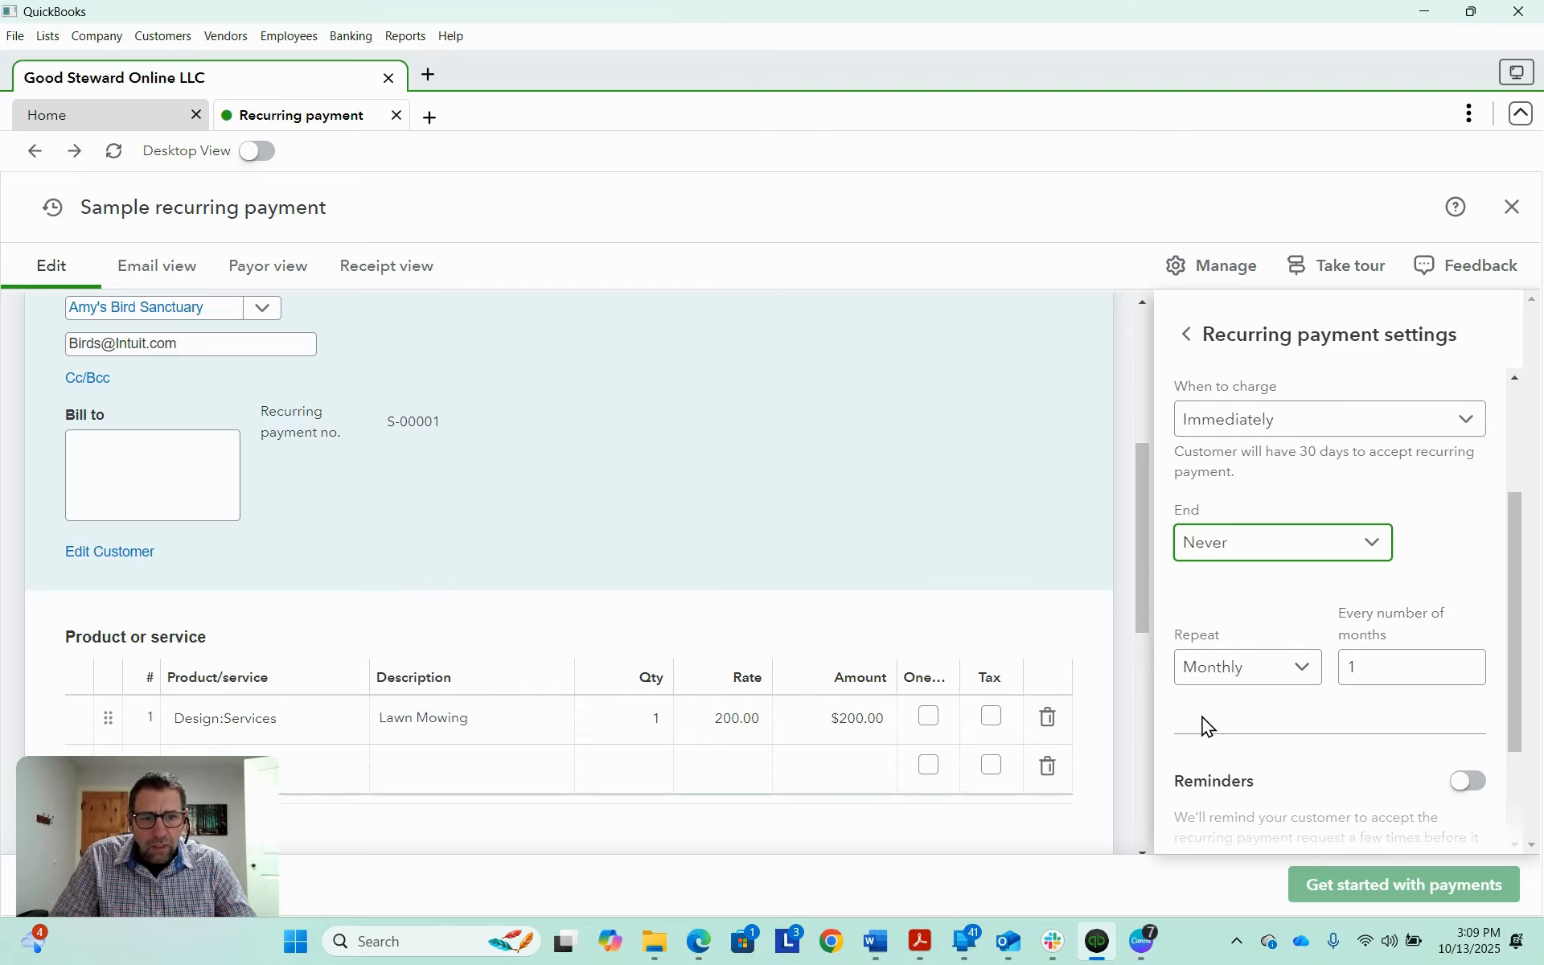
{"action": "left_click", "coordinate": [1312, 688]}
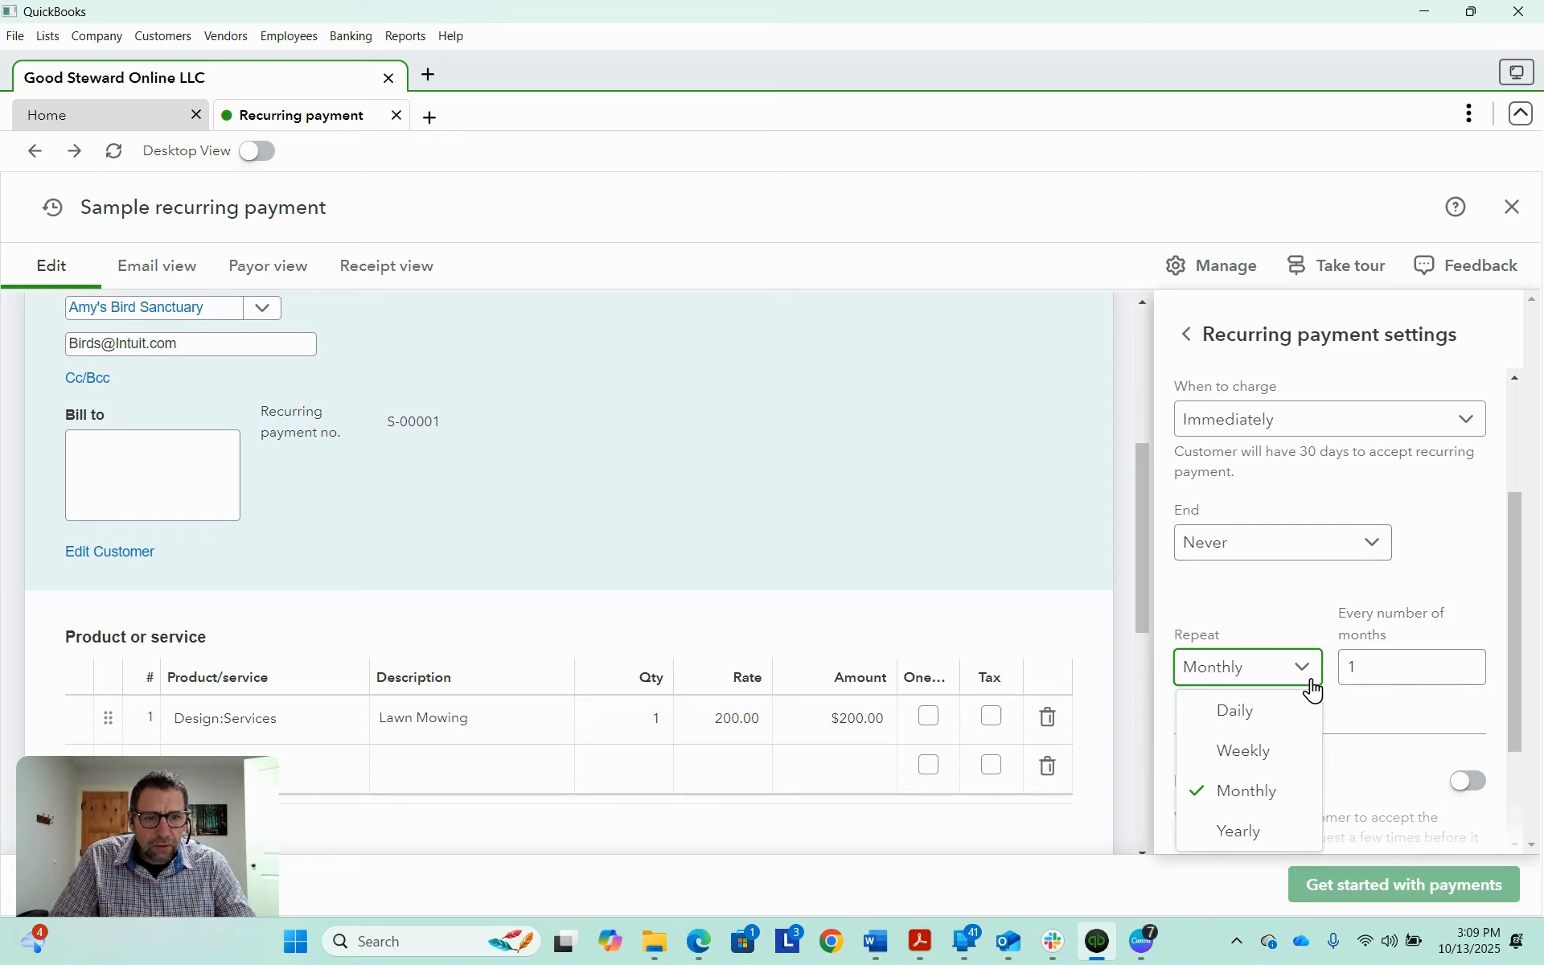
{"action": "left_click", "coordinate": [1295, 600]}
{"action": "scroll", "coordinate": [1296, 600], "scroll_direction": "down", "scroll_amount": 2}
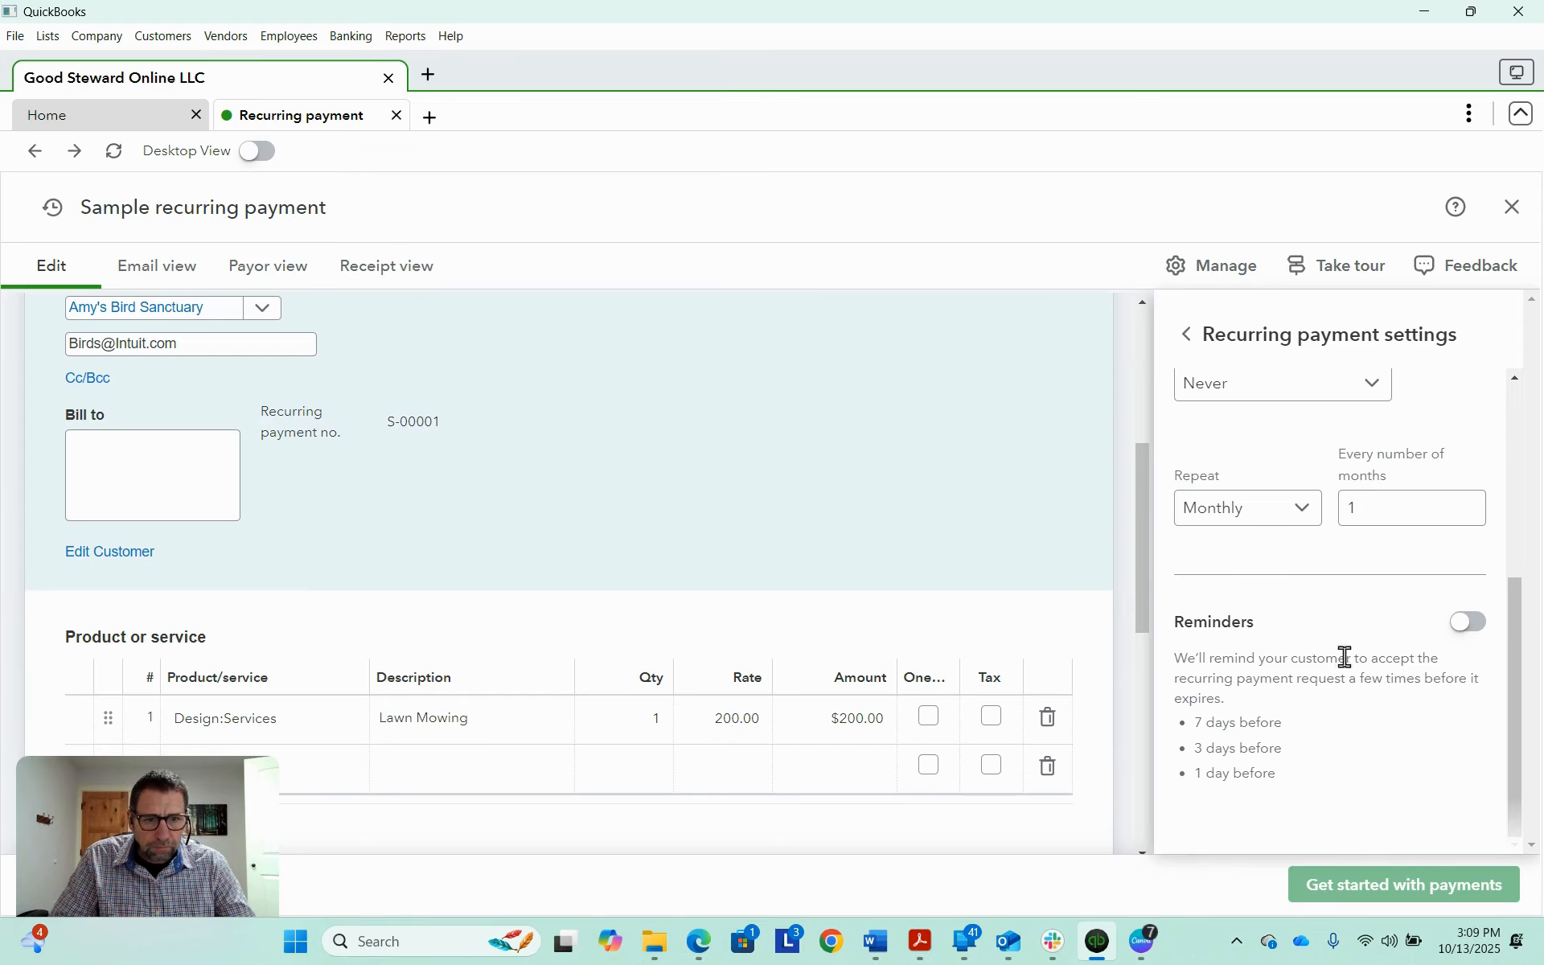